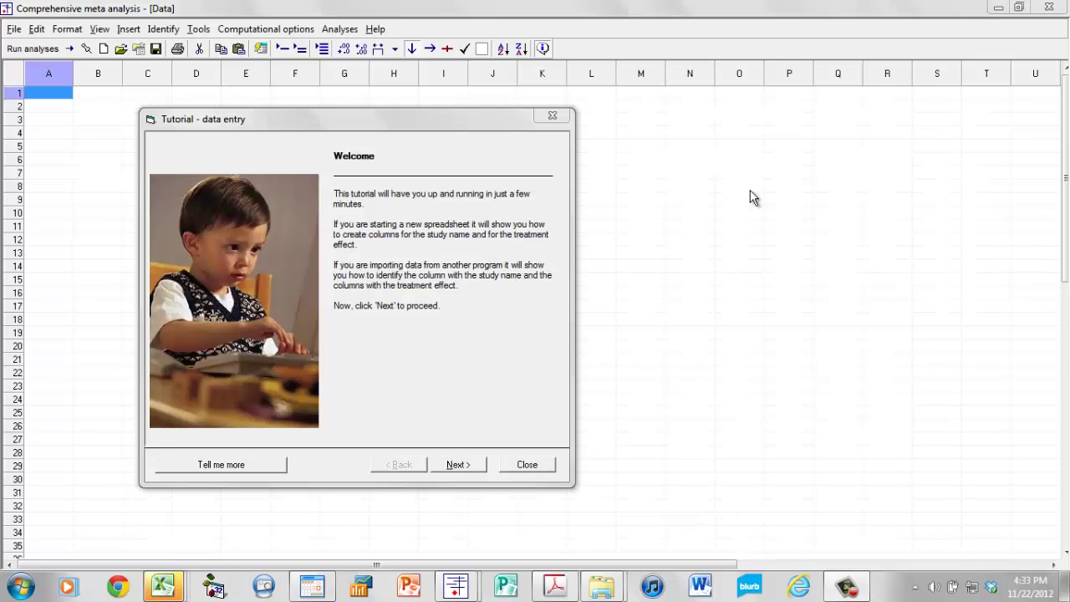
Close the data-entry tutorial and make the sheet's first column a Study names column.
left_click(508, 131)
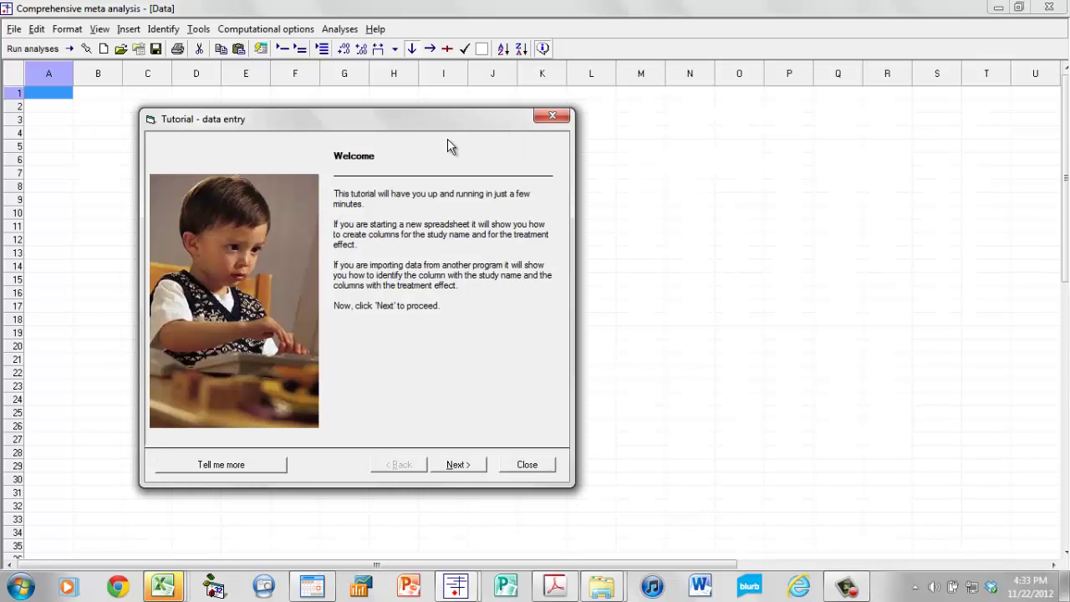
left_click(552, 116)
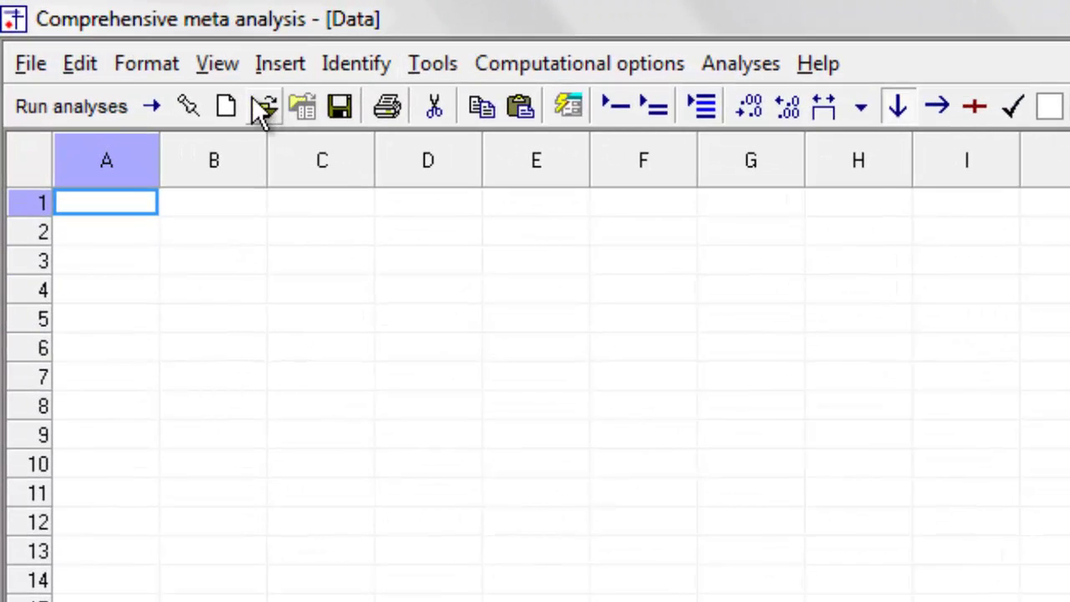
left_click(294, 63)
mouse_move(304, 92)
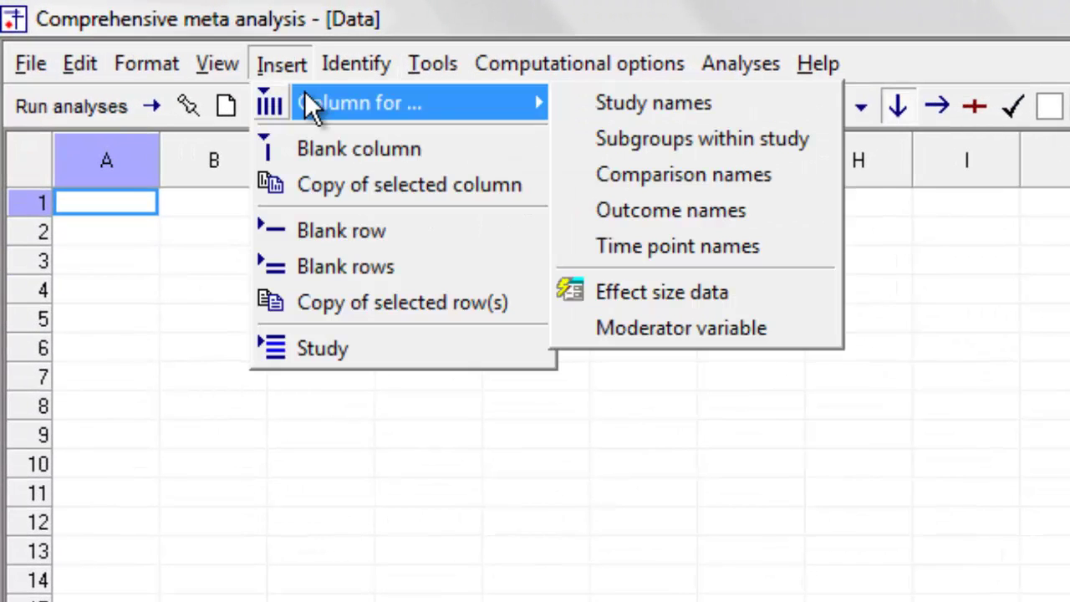
left_click(658, 104)
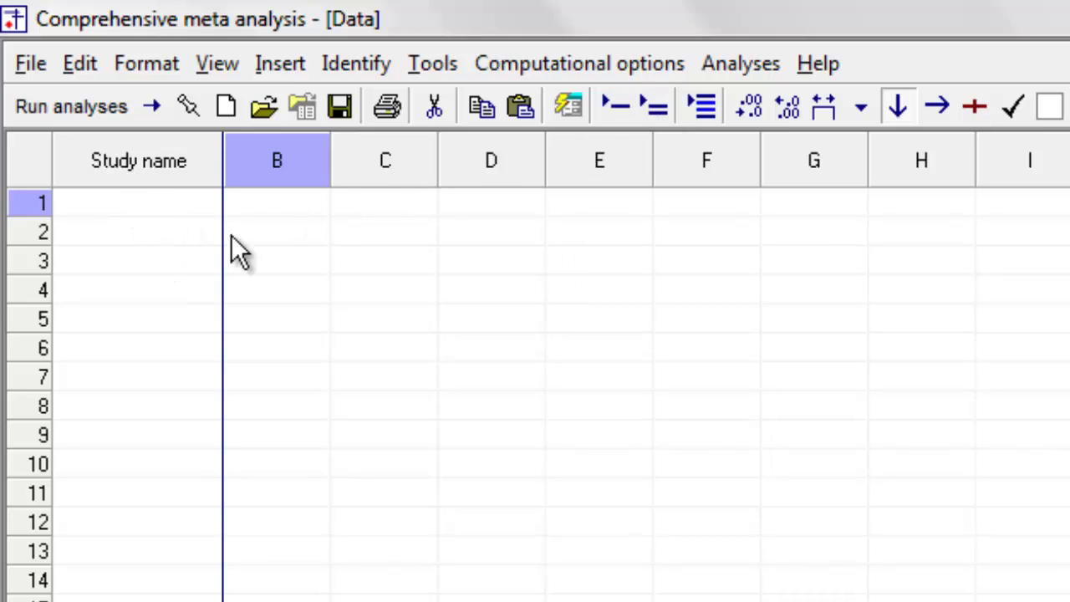
left_click(277, 65)
Start the effect size data column wizard and accept a comparison of two groups.
mouse_move(297, 96)
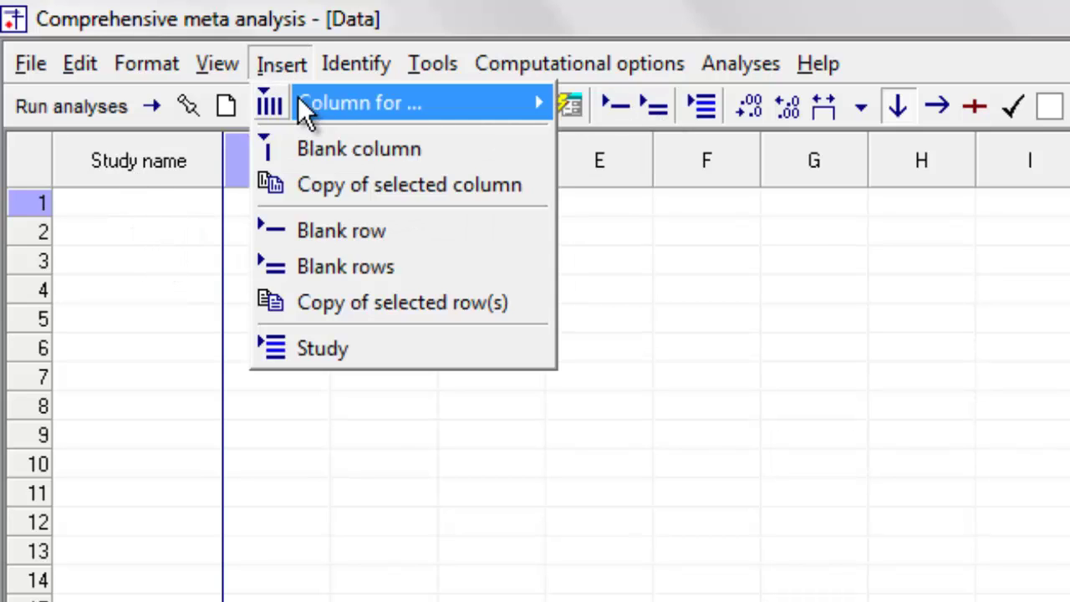
left_click(704, 292)
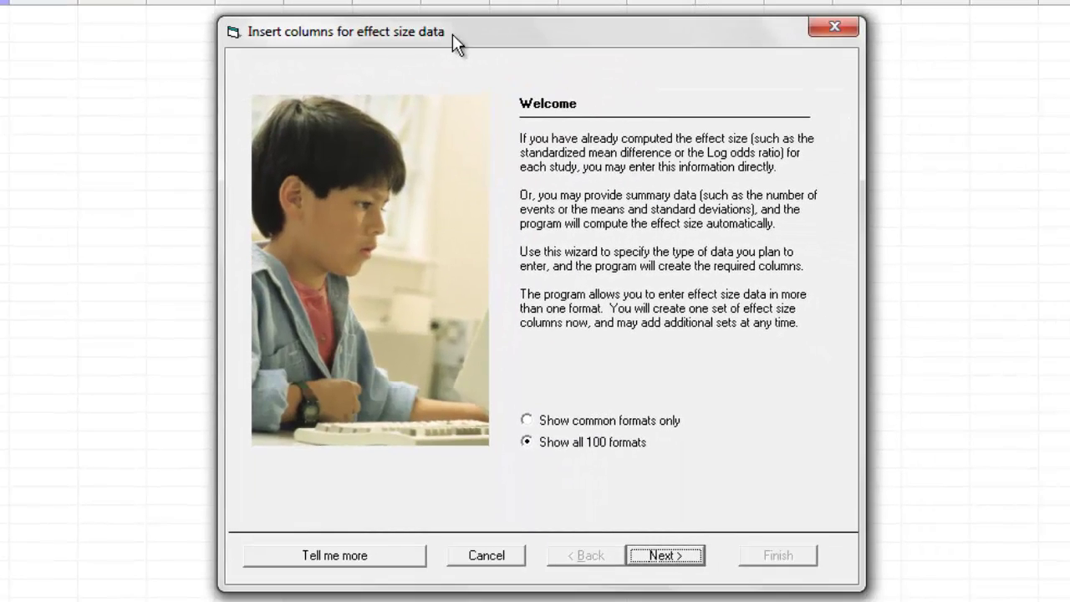
left_click_drag(548, 76, 437, 78)
left_click_drag(334, 37, 297, 40)
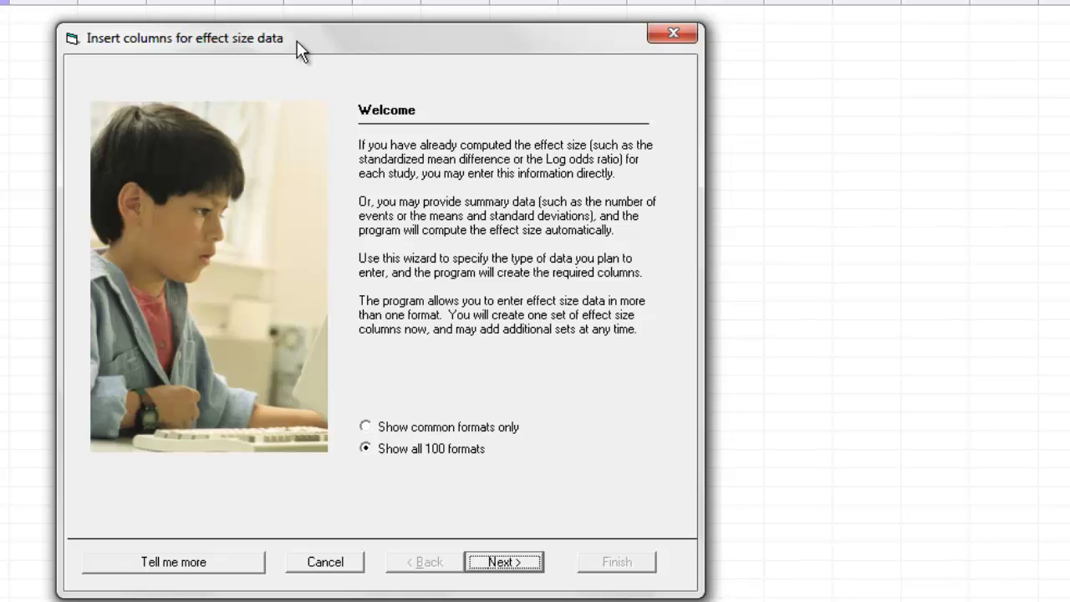
left_click(504, 561)
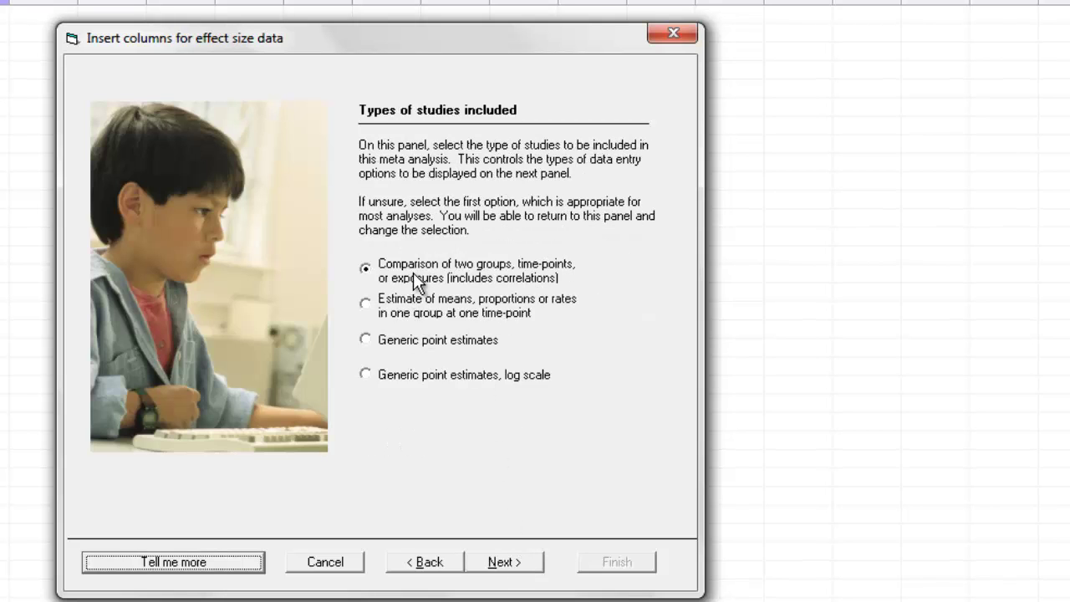
left_click(488, 565)
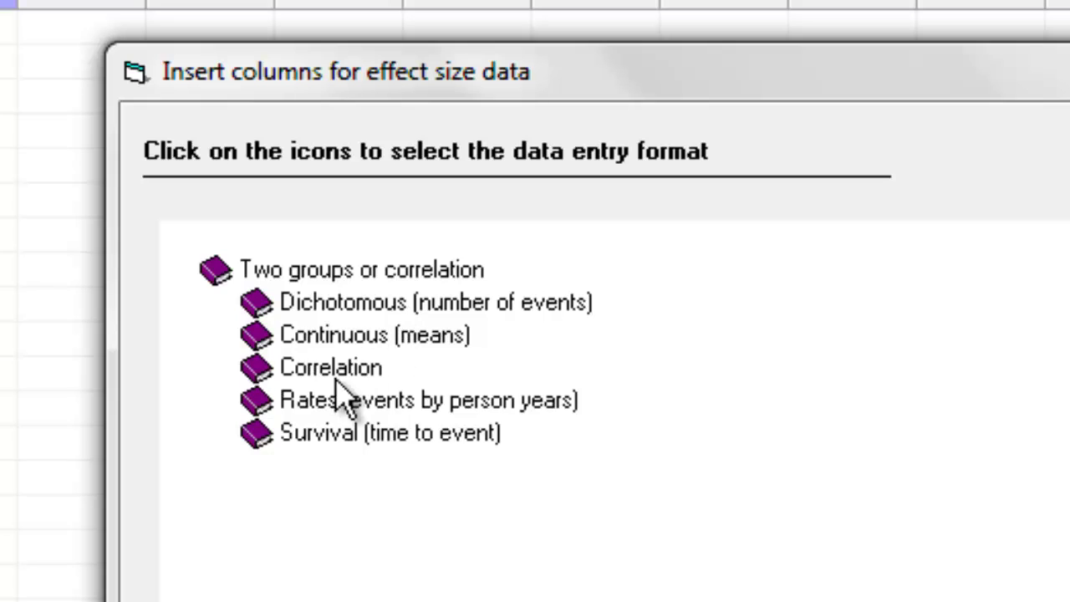
Choose Dichotomous > Unmatched groups, prospective > Events and sample size in each group.
left_click(343, 306)
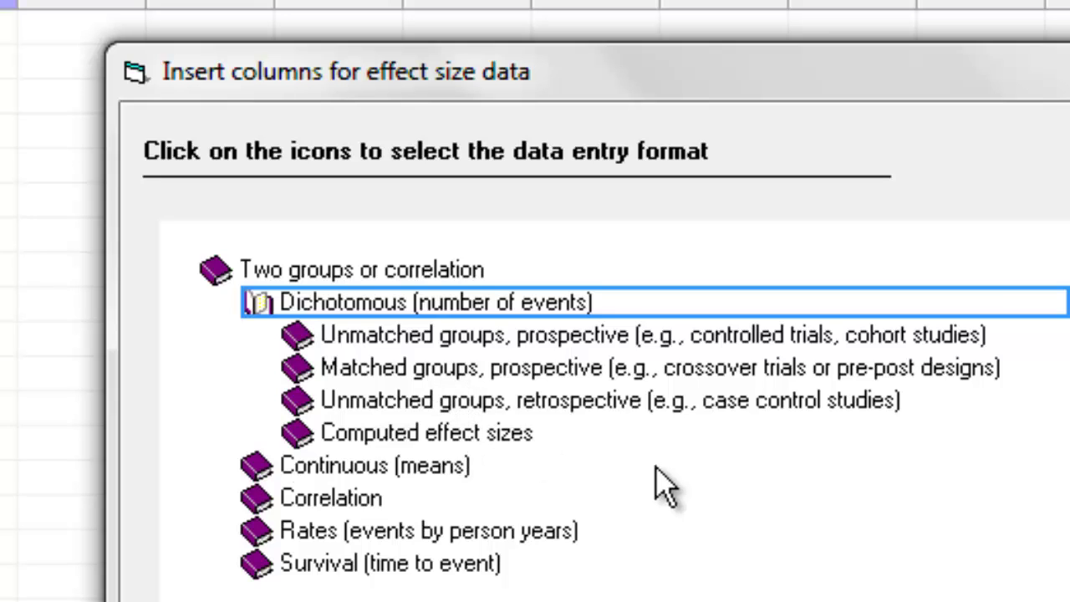
left_click(440, 343)
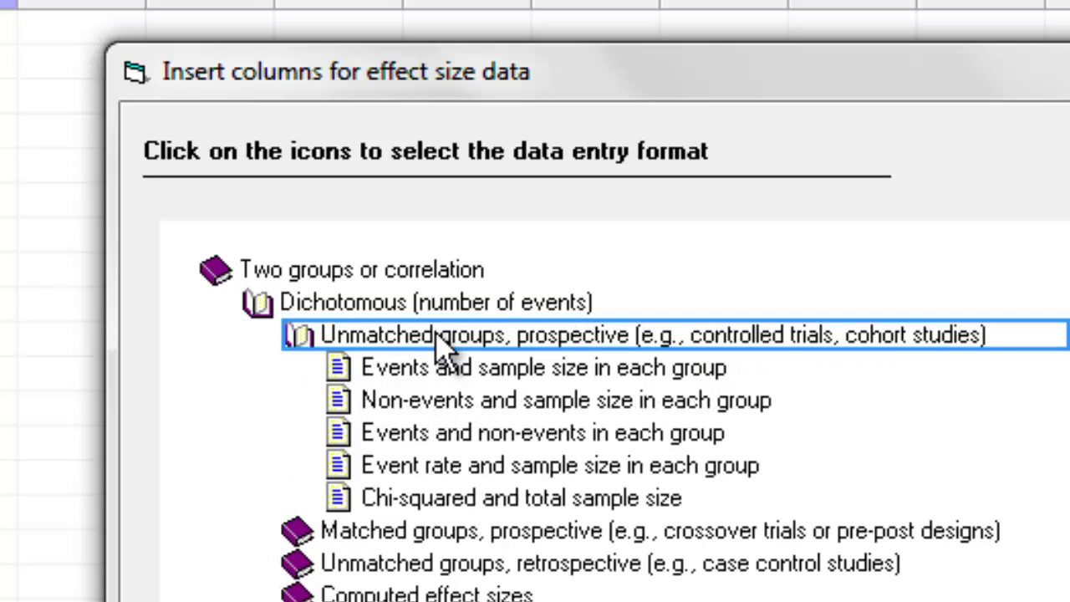
left_click(530, 374)
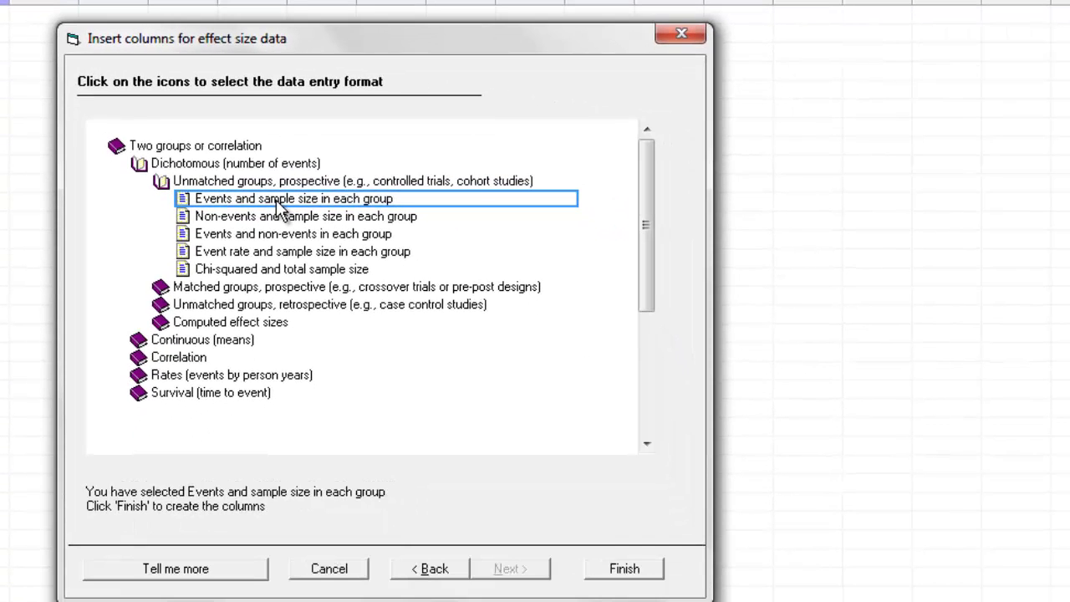
left_click(627, 569)
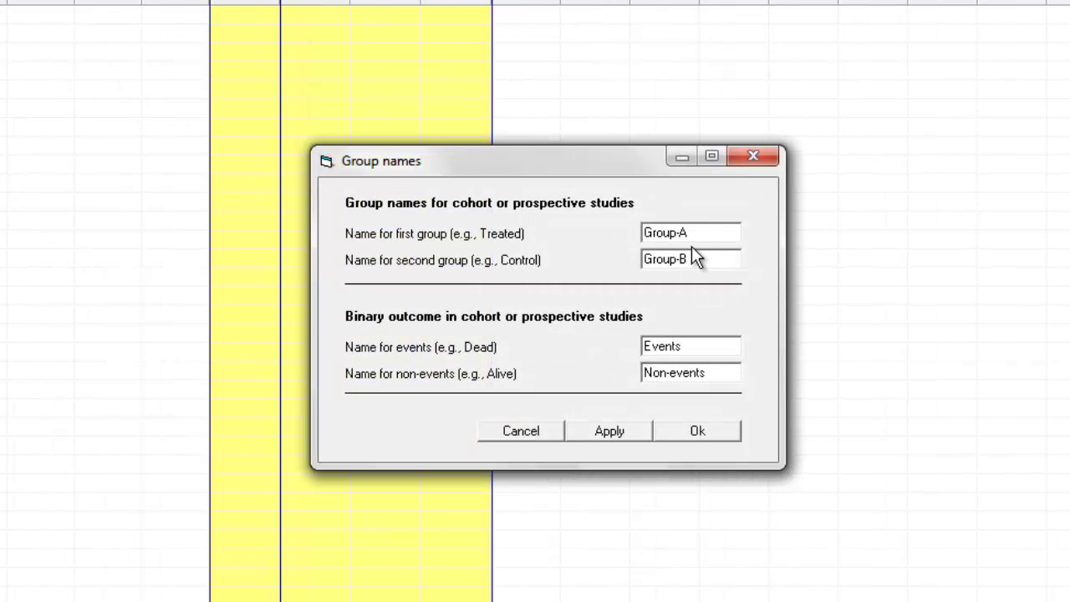
Rename Group-A to Treated and Group-B to Control, then confirm the group names.
double_click(707, 233)
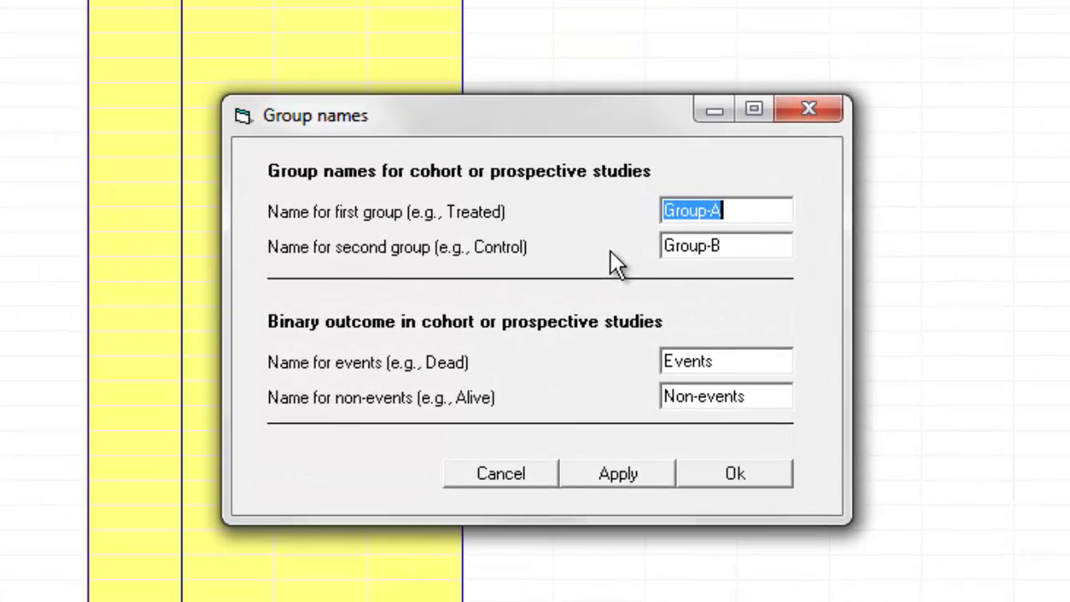
type("T")
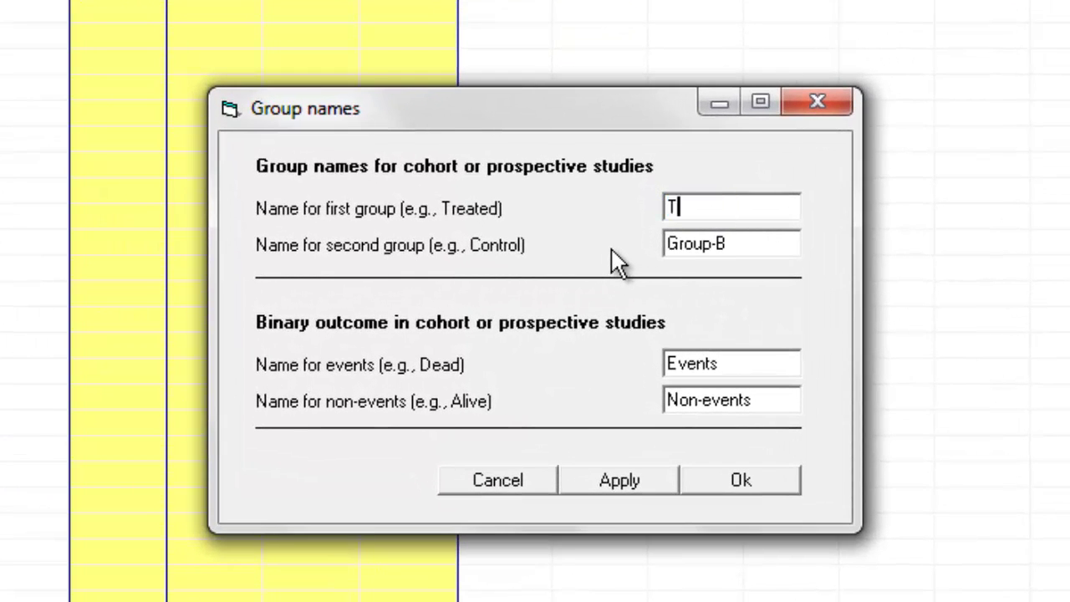
type("reated")
double_click(795, 248)
type("Co")
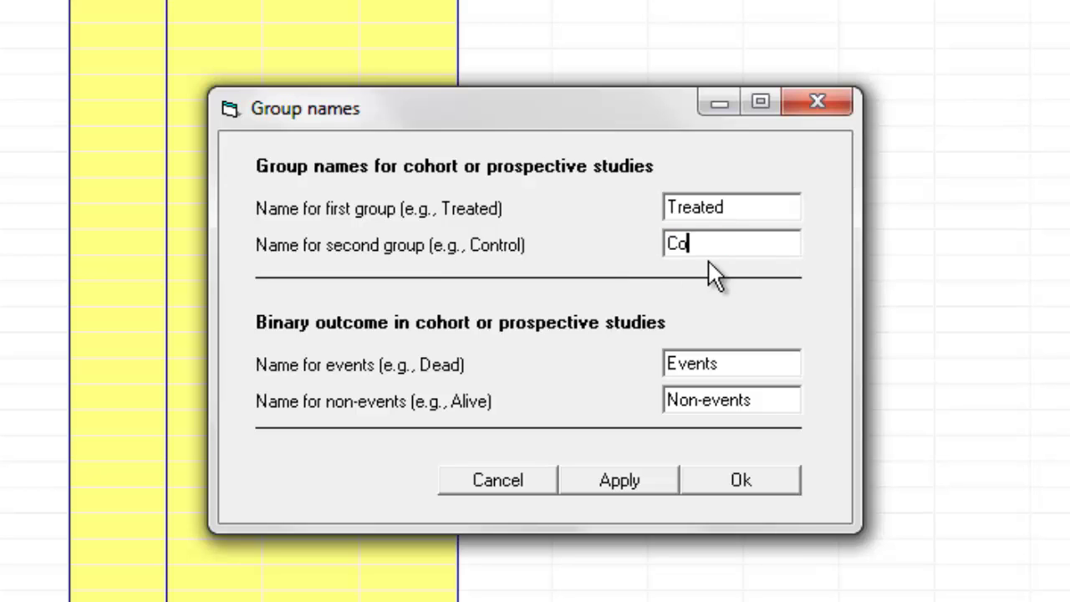
type("ntrol")
double_click(769, 361)
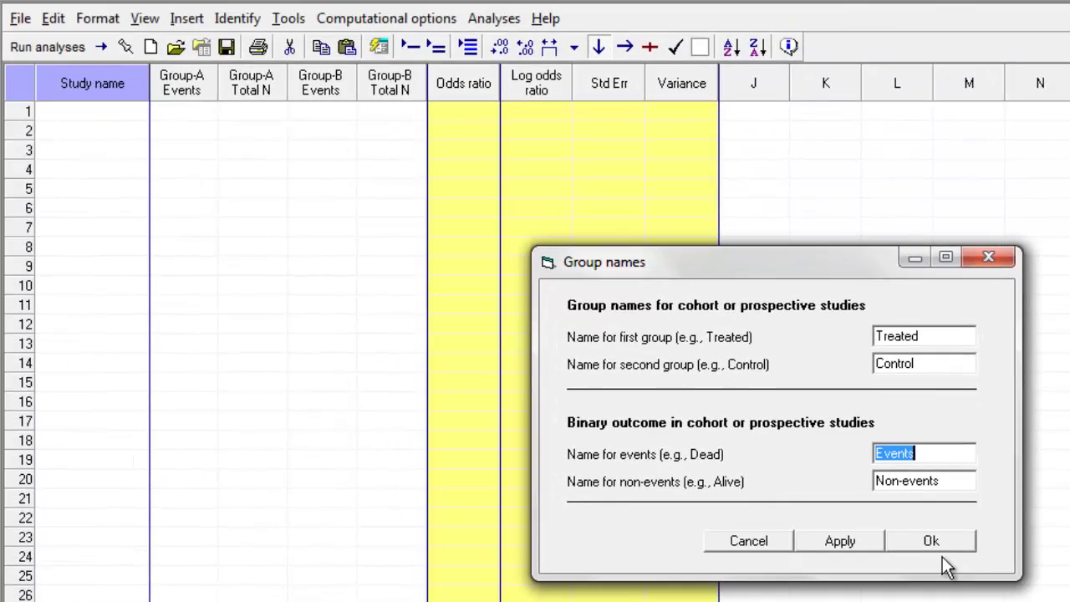
left_click(940, 544)
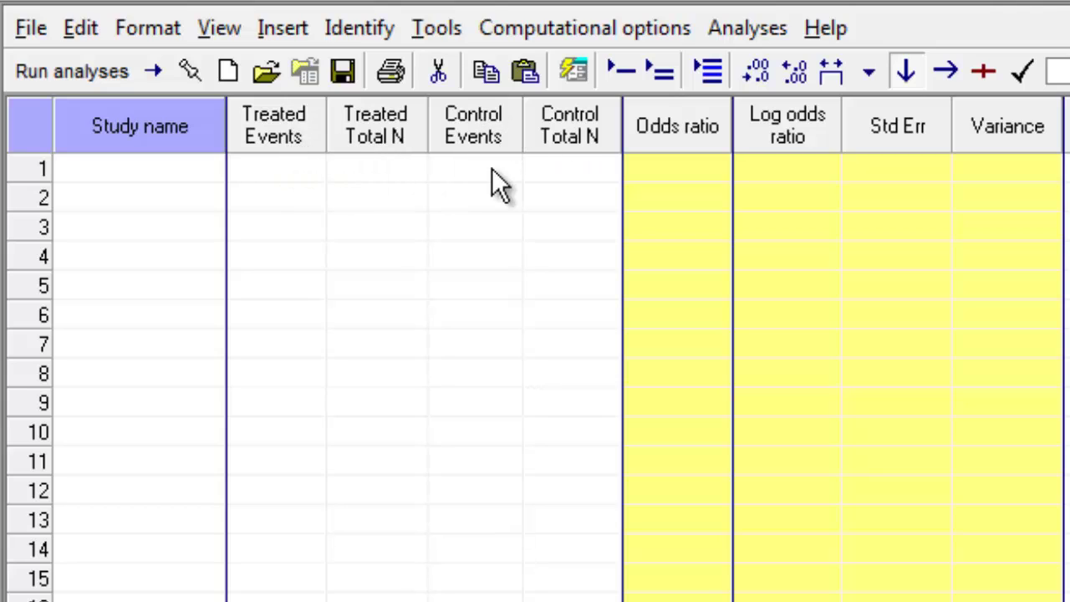
Enter row 1's study name with 12/65 treated and 16/65 control events.
left_click(182, 169)
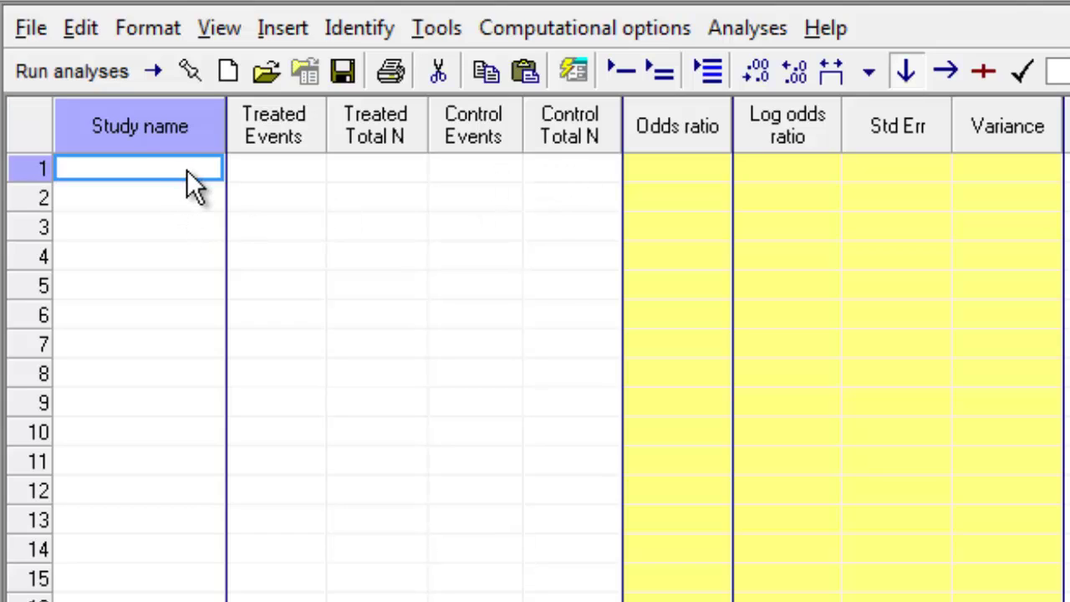
type("Saint")
key("Tab")
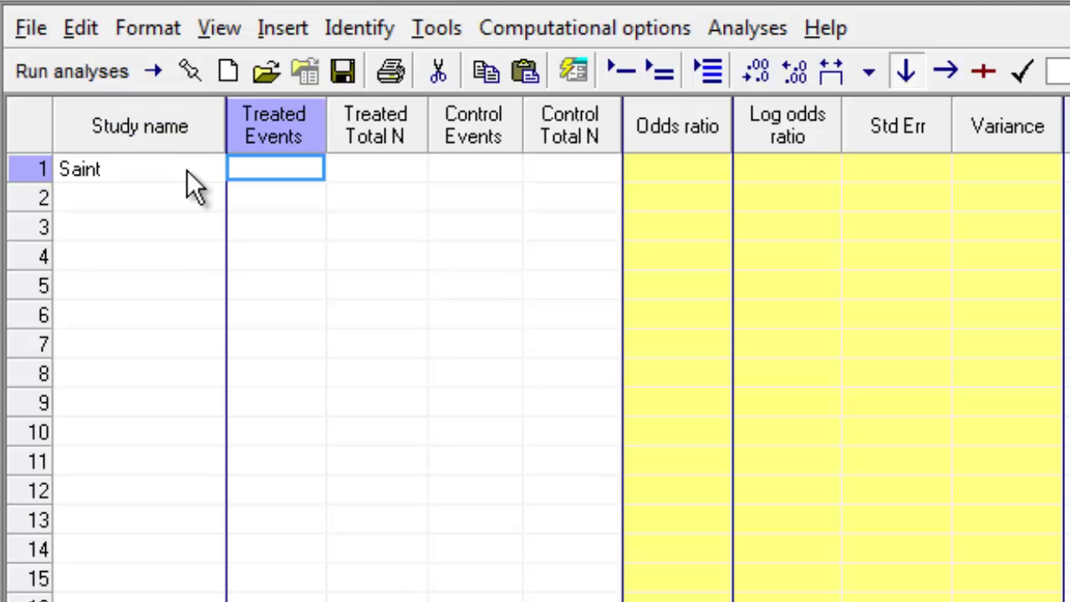
type("12")
key("Tab")
type("65")
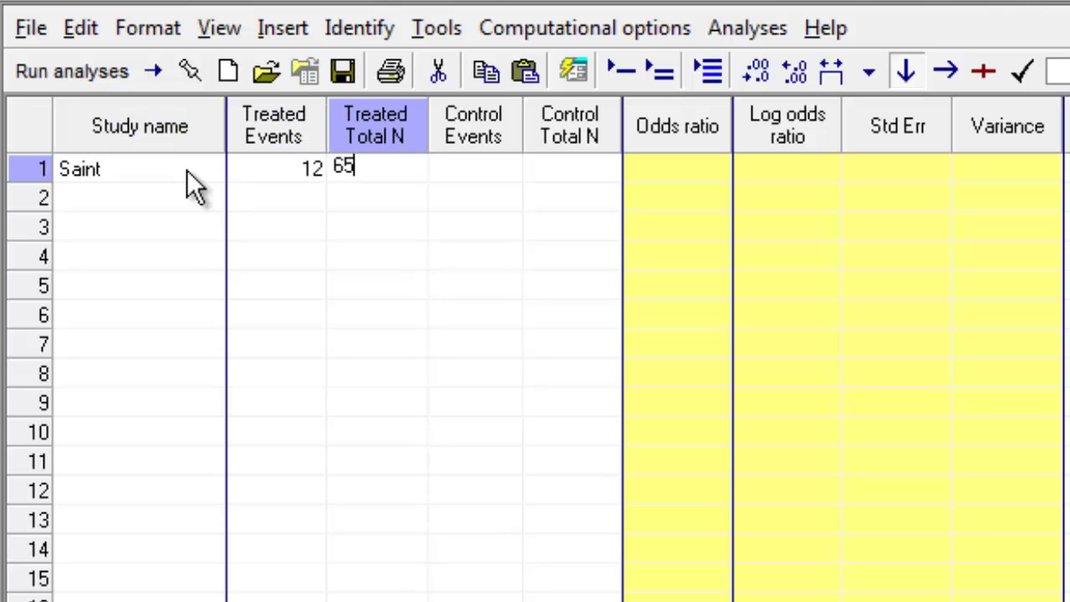
key("Tab")
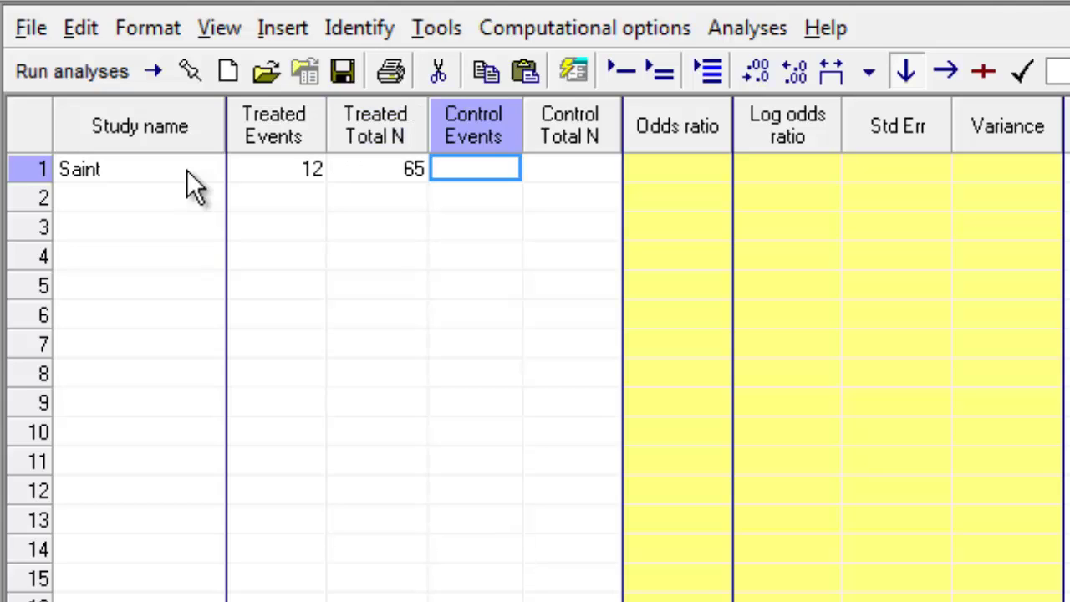
type("16")
key("Tab")
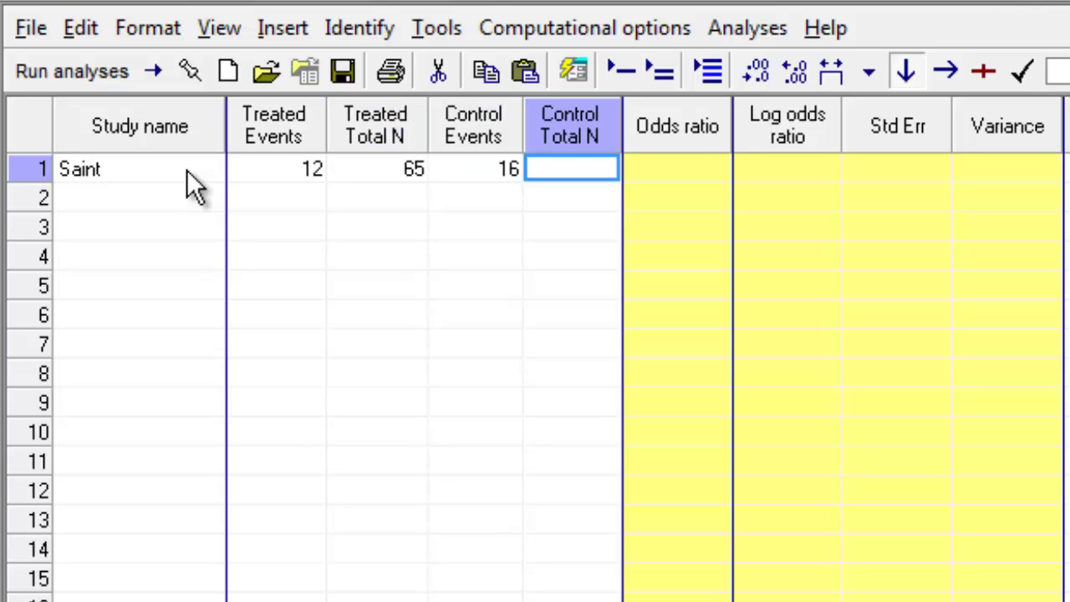
type("65")
key("Return")
Enter row 2's study name with 8/40 treated and 10/40 control events.
key("Left")
key("Left")
key("Left")
key("Left")
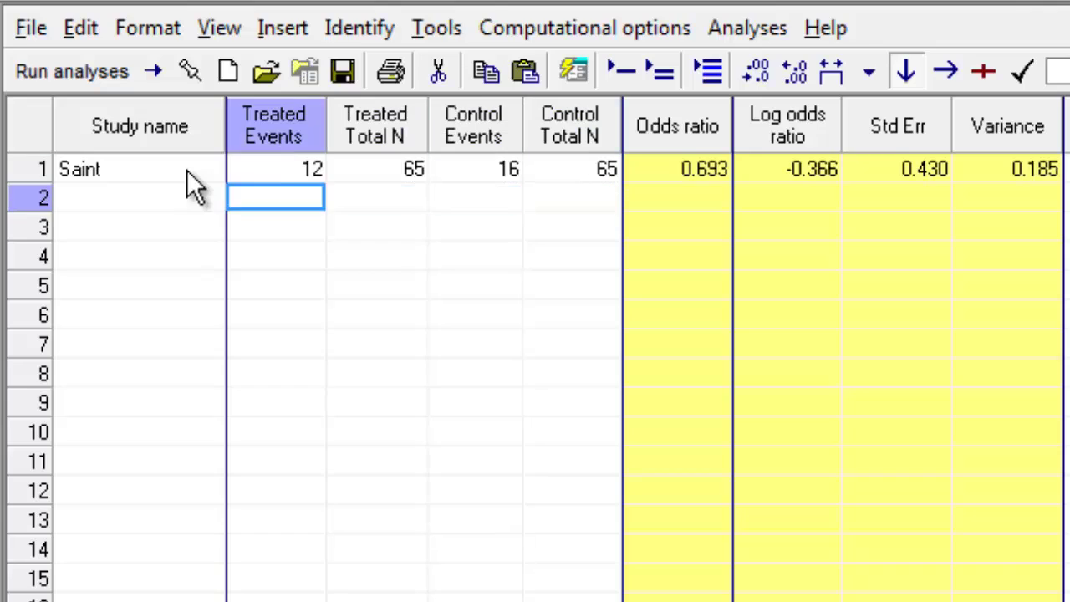
type("Kelly")
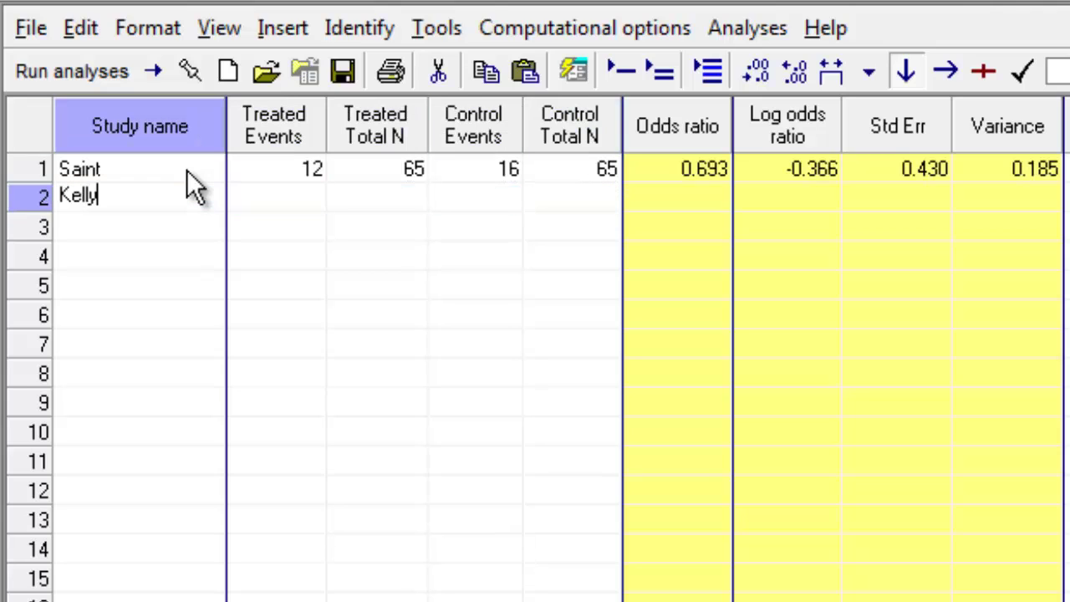
key("Tab")
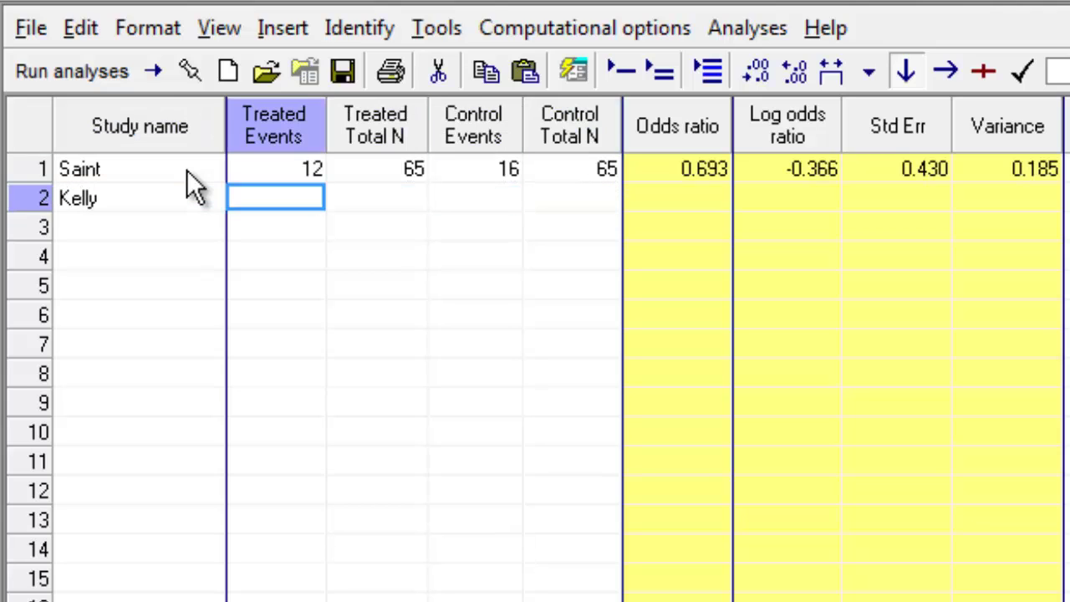
type("8")
key("Tab")
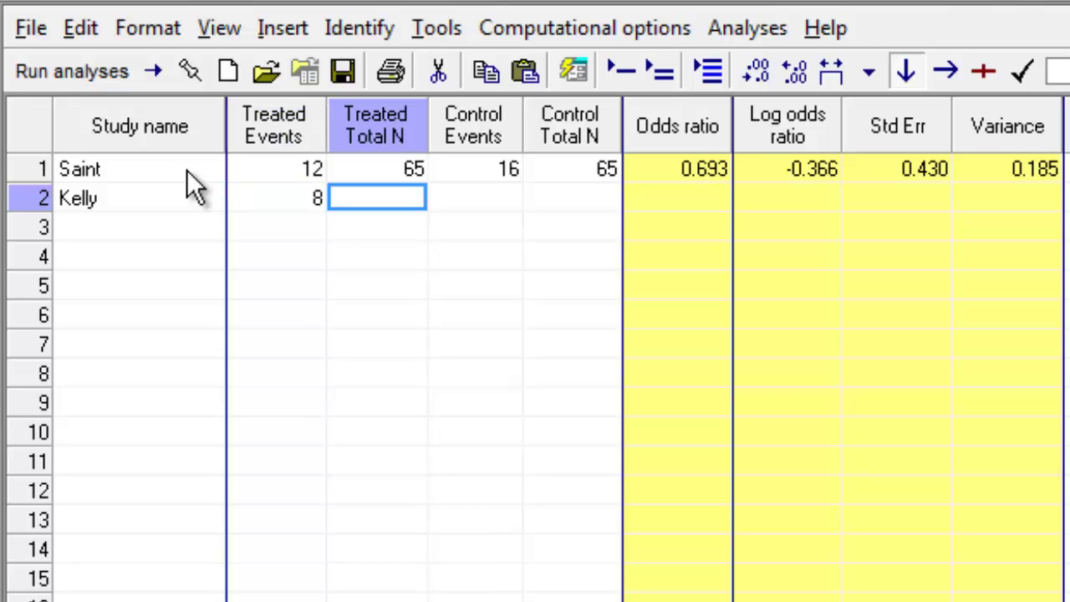
type("40")
key("Tab")
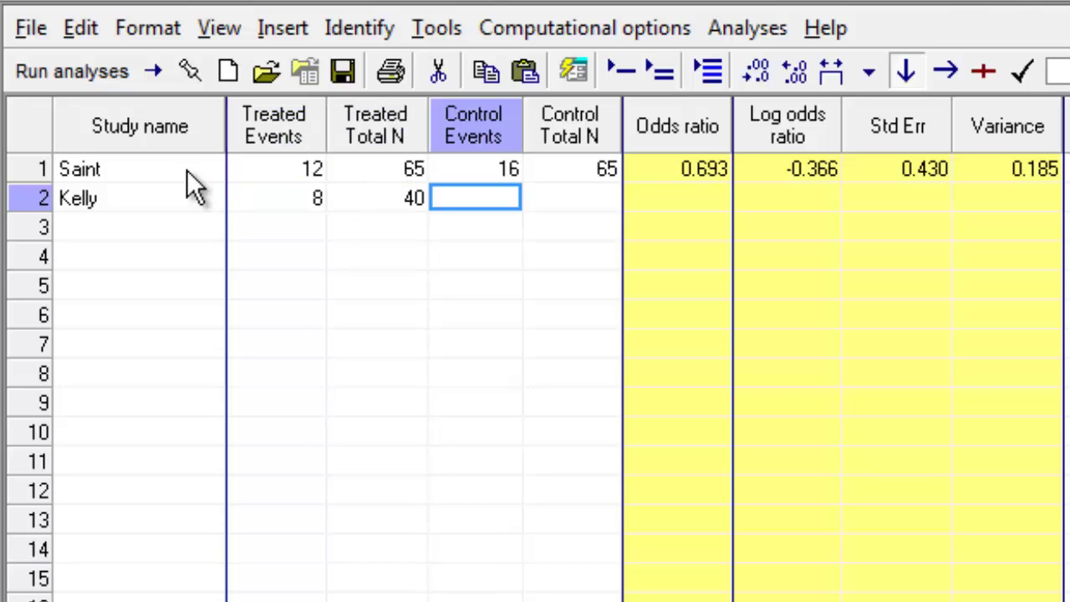
type("10")
key("Tab")
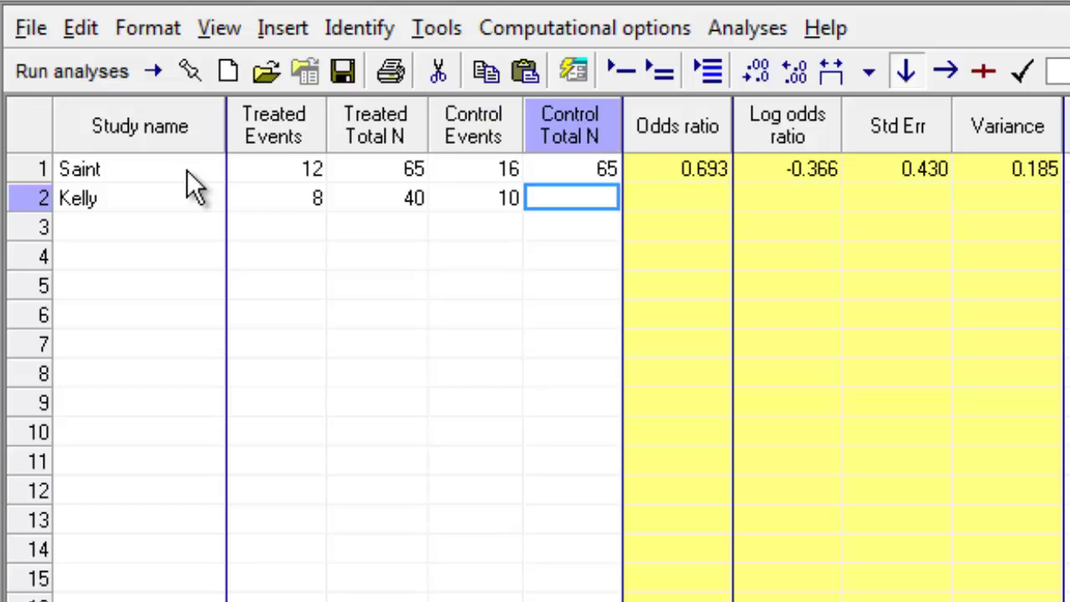
type("40")
key("Return")
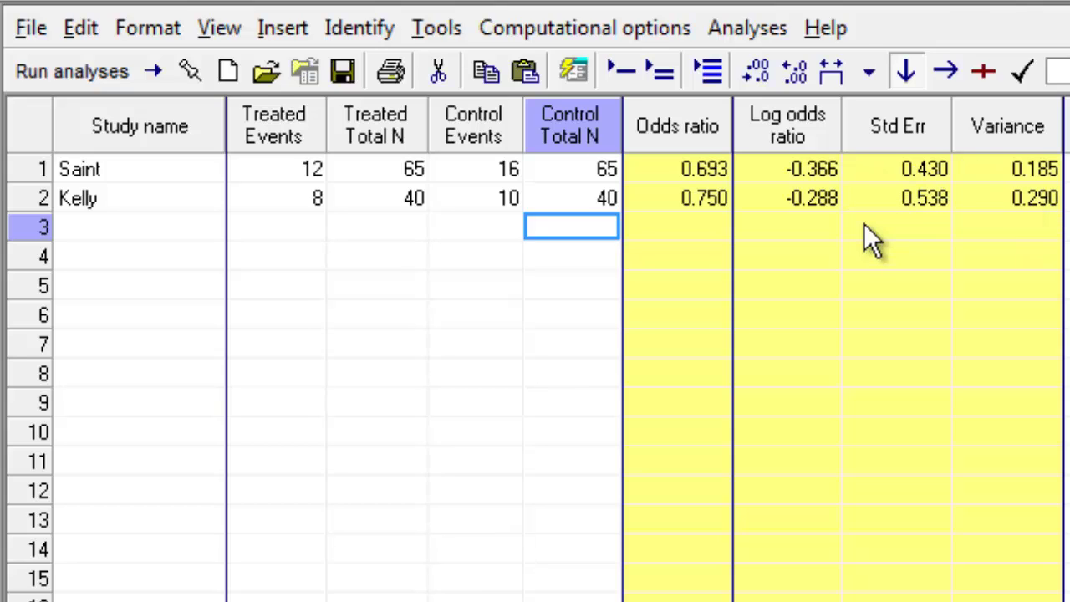
double_click(810, 173)
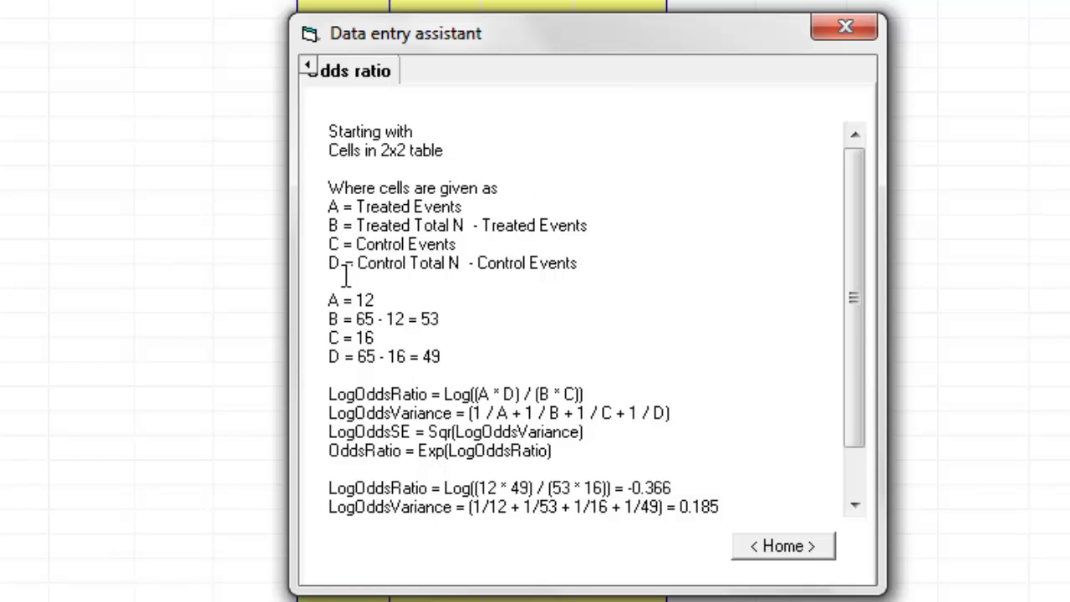
left_click(854, 504)
left_click(853, 505)
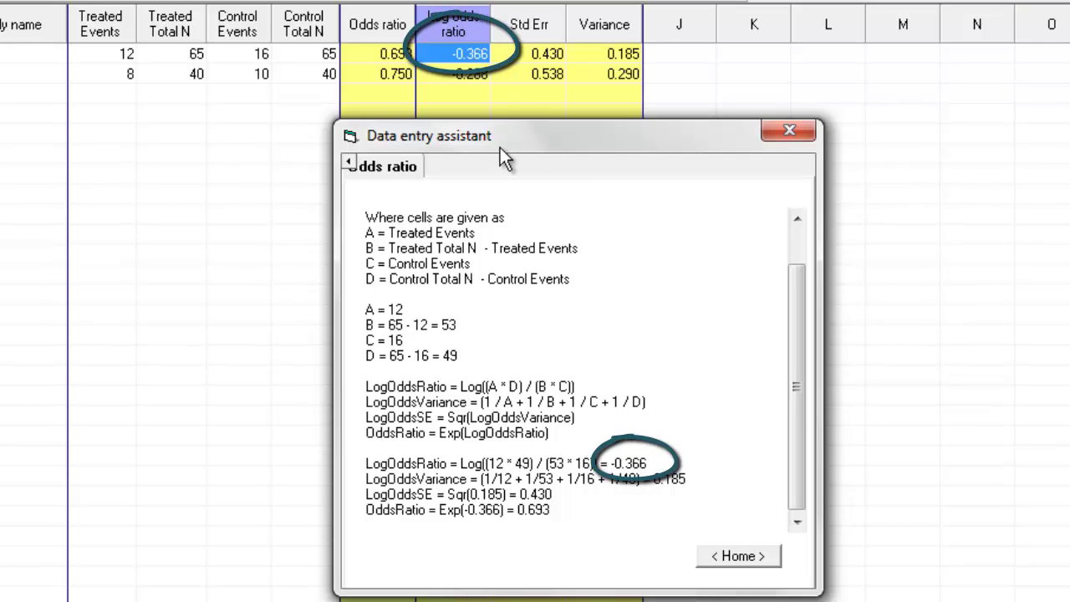
left_click(788, 132)
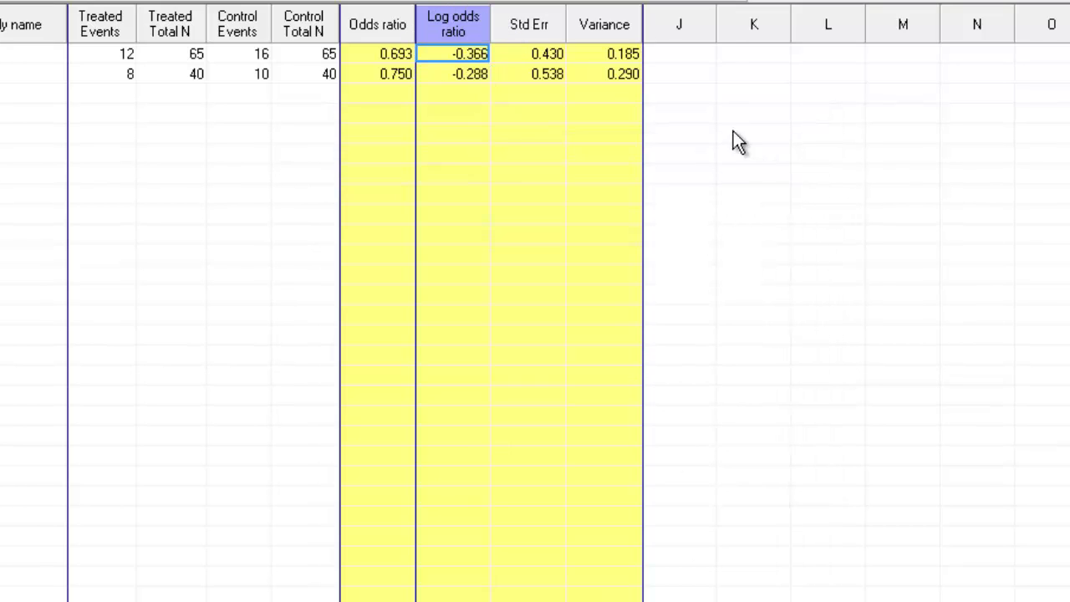
double_click(478, 78)
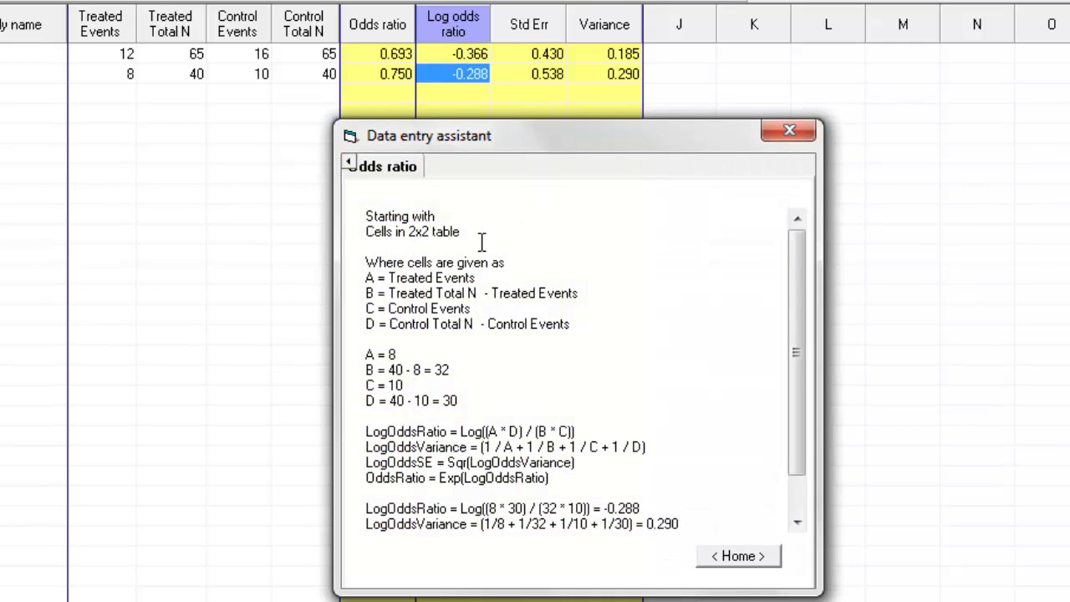
left_click_drag(799, 320, 799, 387)
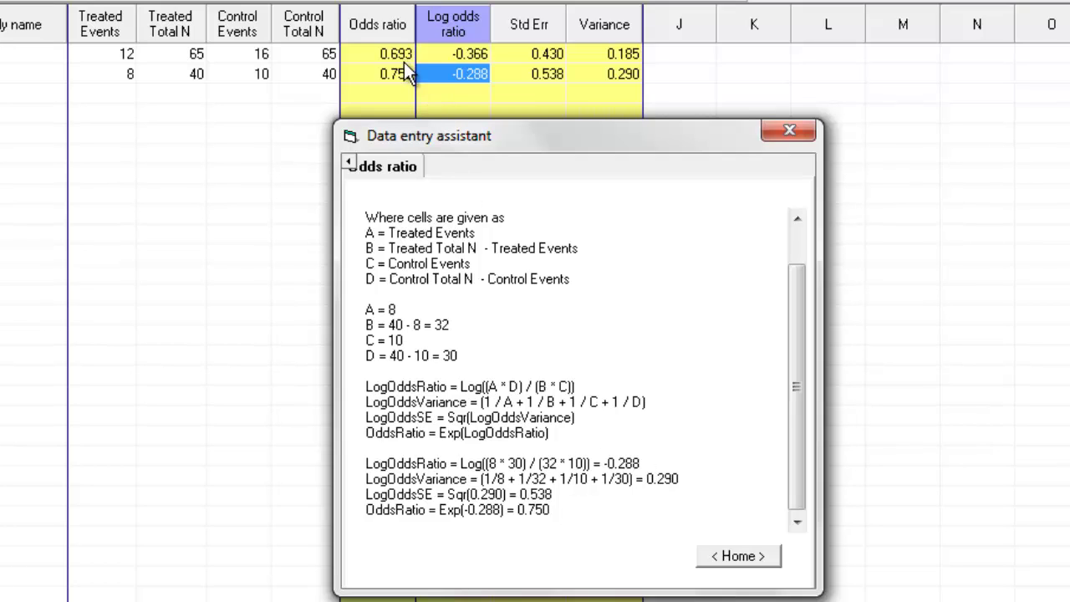
left_click(791, 132)
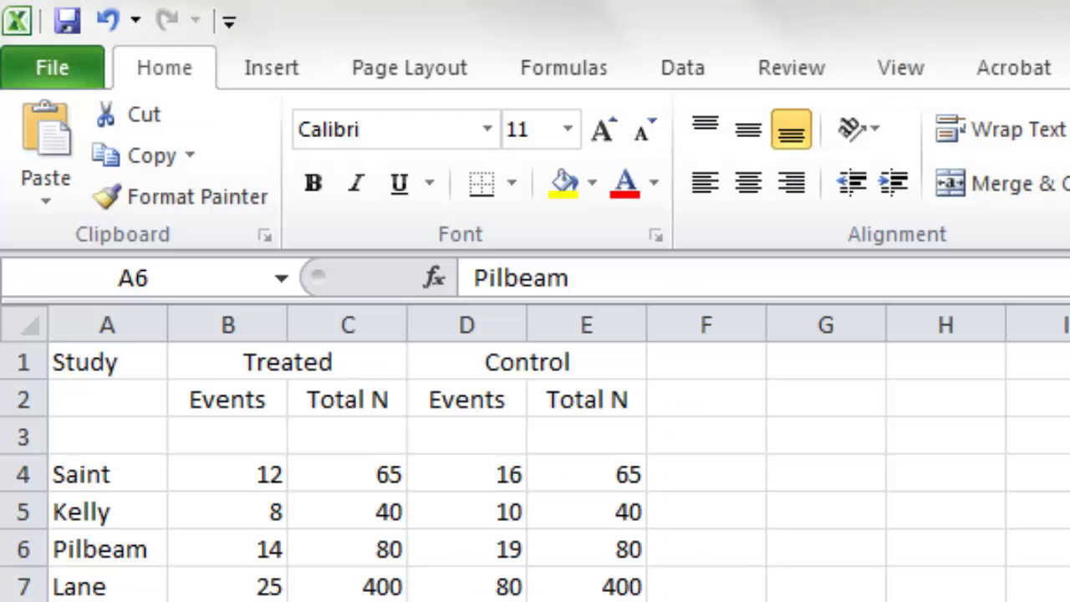
Select the four remaining studies in Excel range A6:E9 and copy them.
left_click_drag(108, 549, 577, 601)
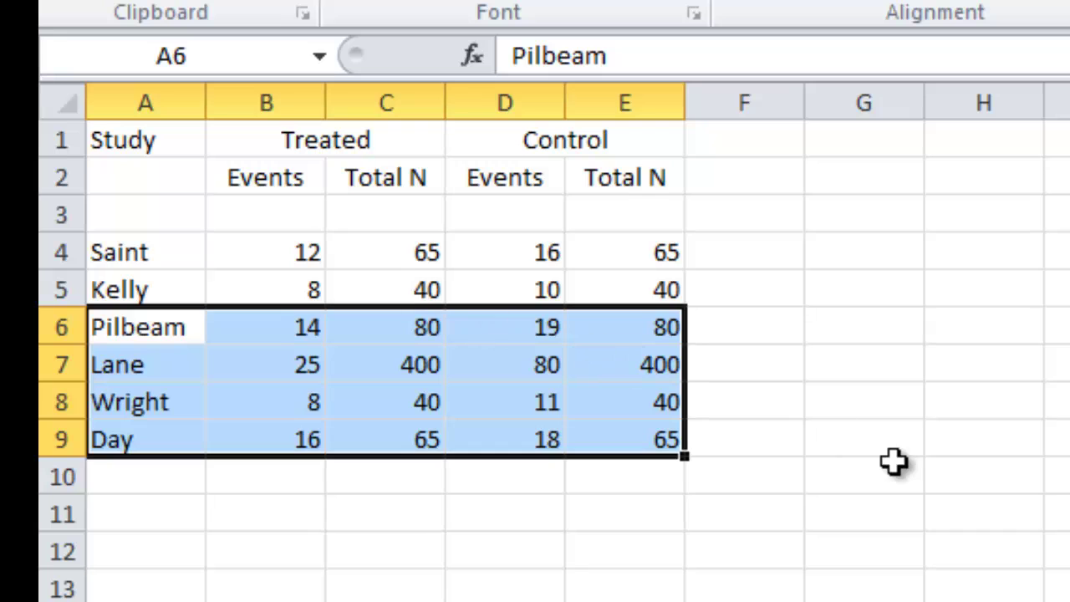
left_click(893, 462)
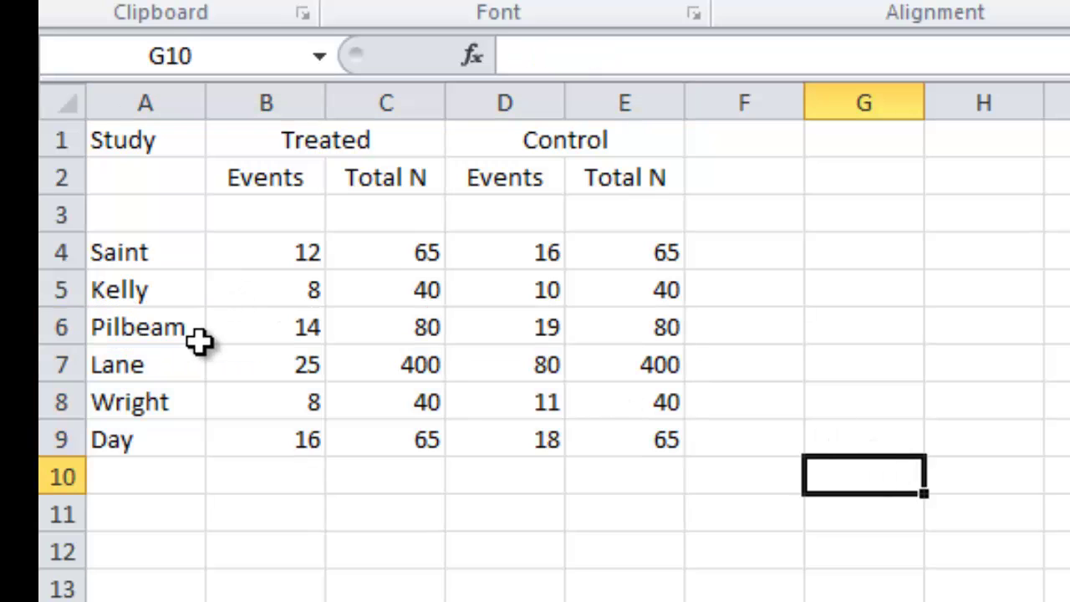
left_click(171, 333)
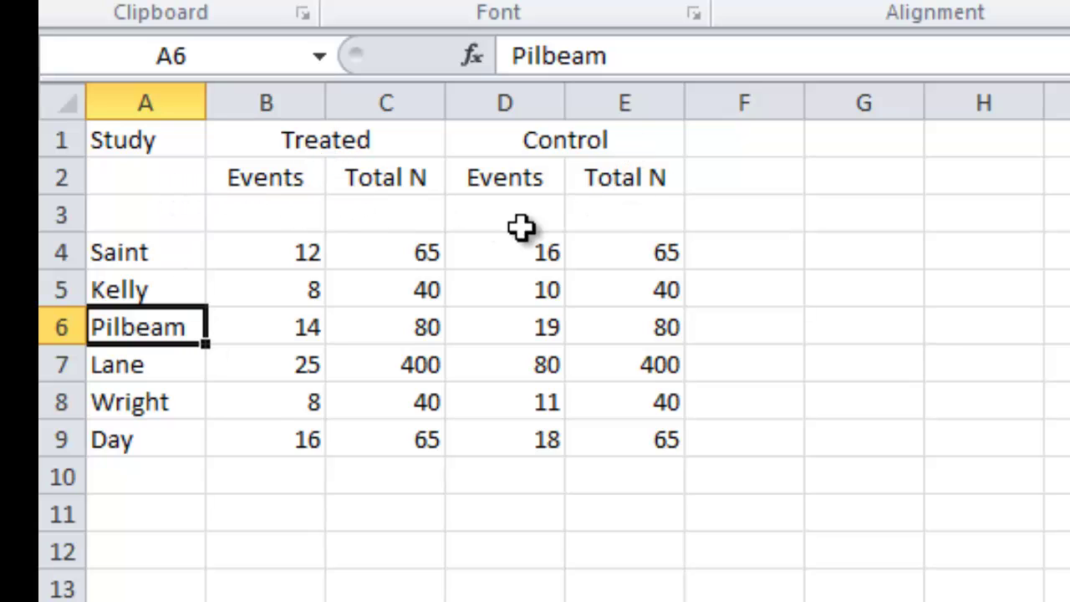
key("shift+Right")
key("shift+Right")
key("shift+Right")
key("shift+Right")
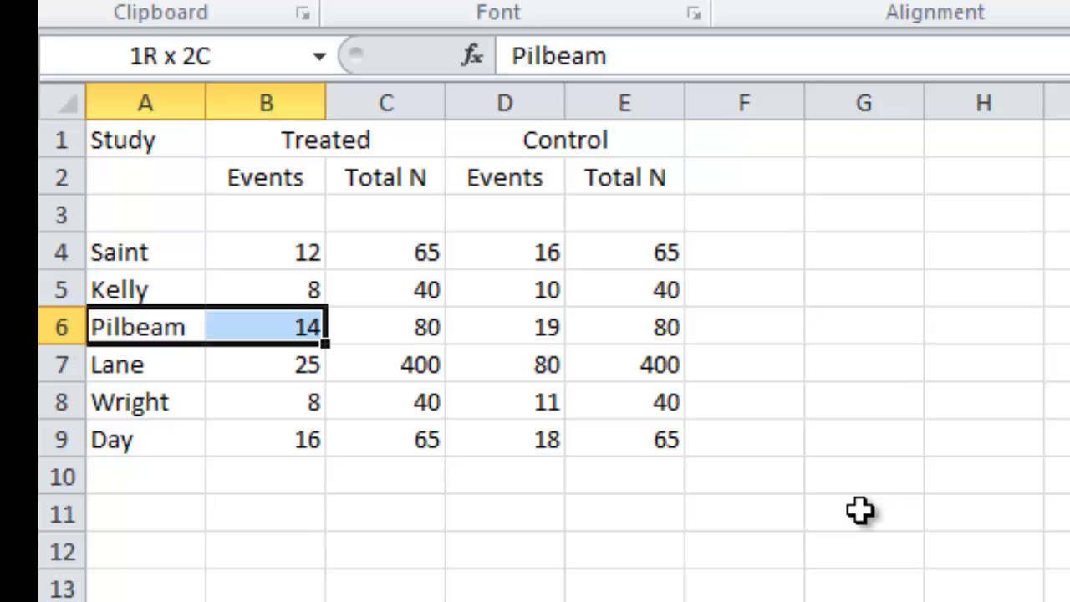
key("shift+Down")
key("shift+Down")
key("shift+Down")
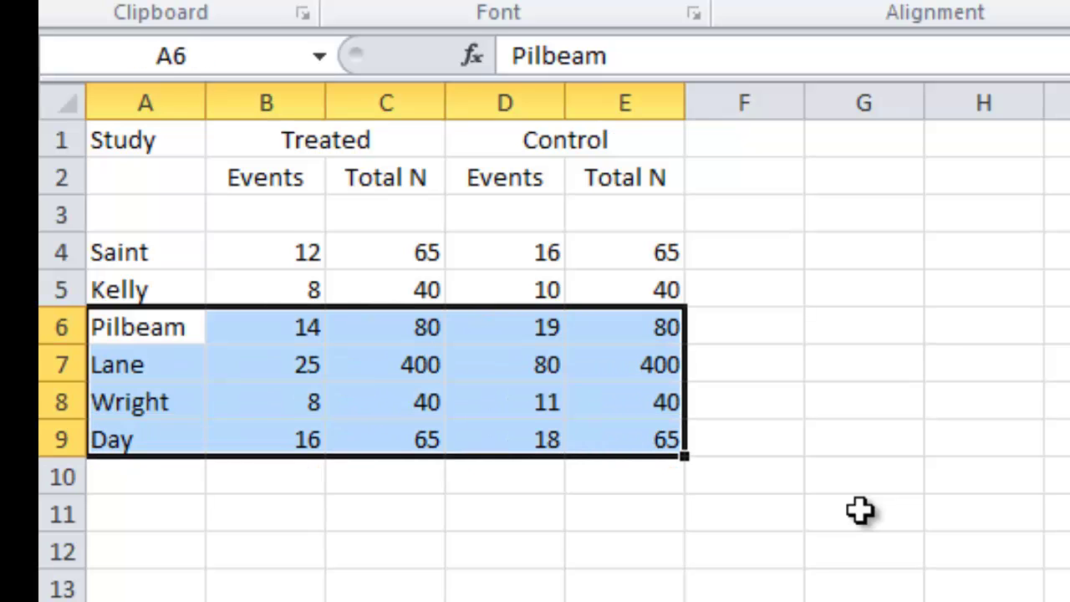
key("ctrl+c")
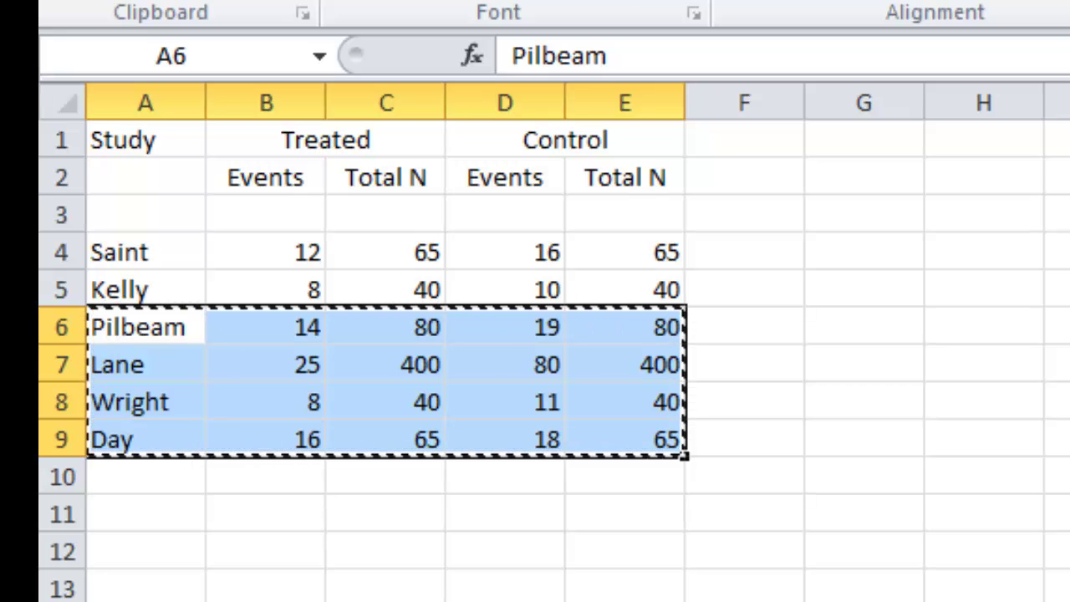
Paste the four copied studies into rows 3 to 6 of the CMA sheet.
key("alt+Tab")
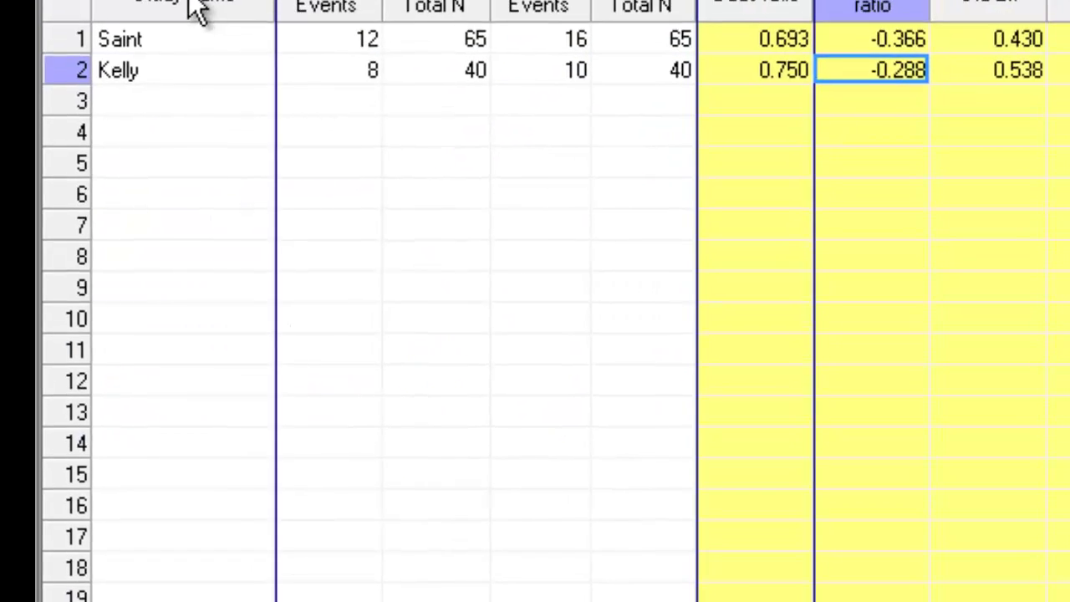
left_click(147, 69)
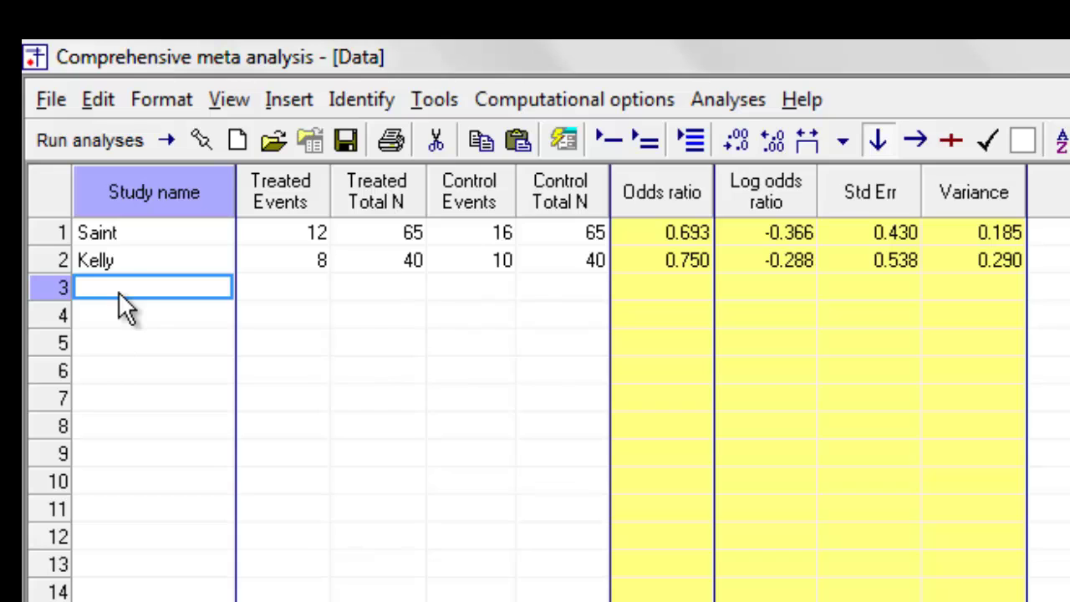
key("ctrl+v")
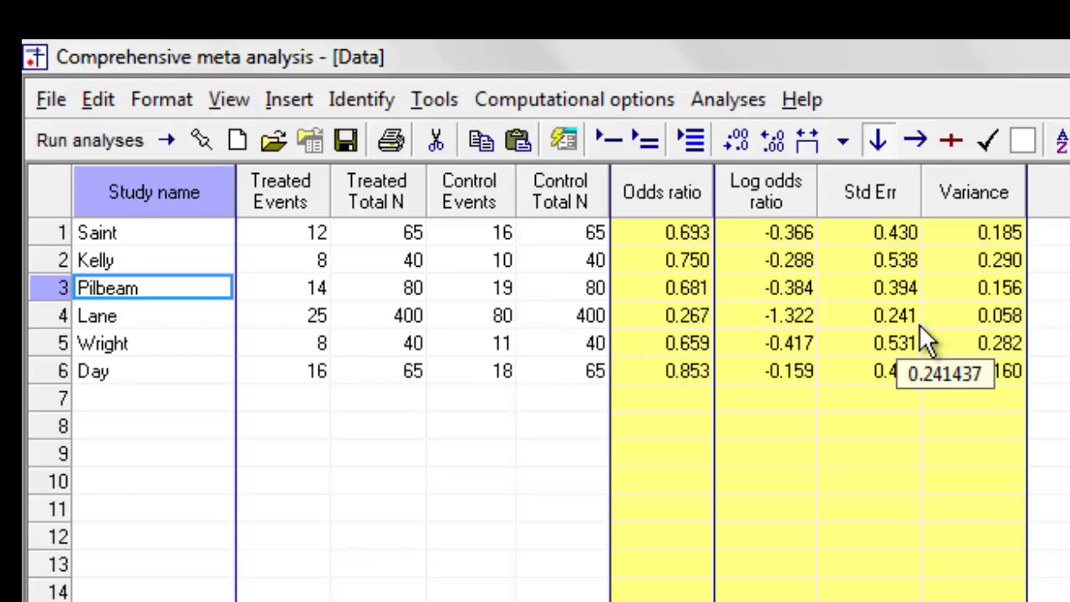
Save the data file as Binary Data Entry.cma.
left_click(348, 140)
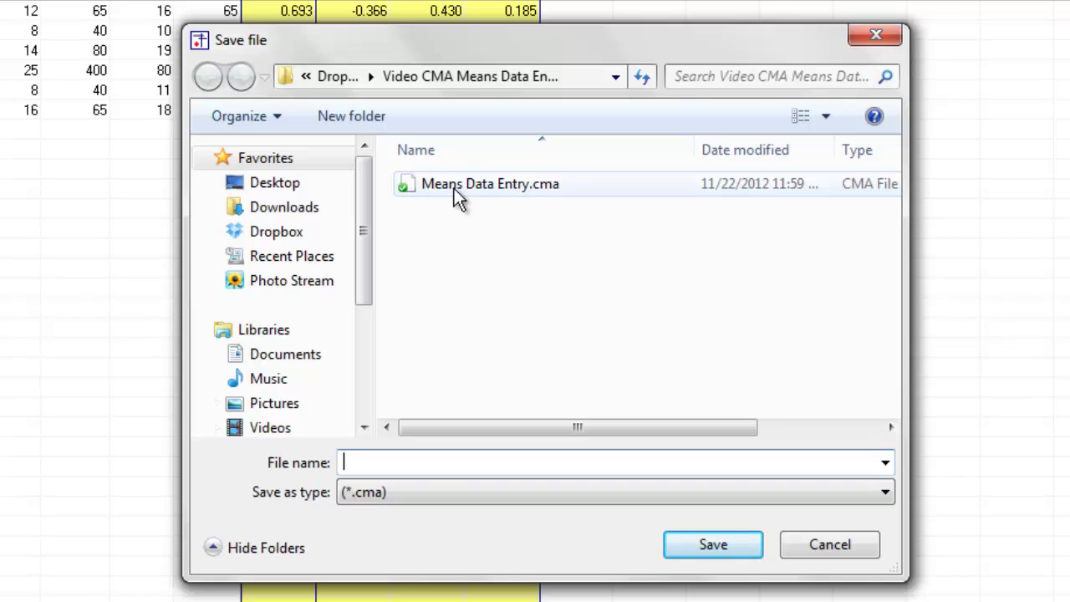
left_click(454, 189)
left_click(514, 470)
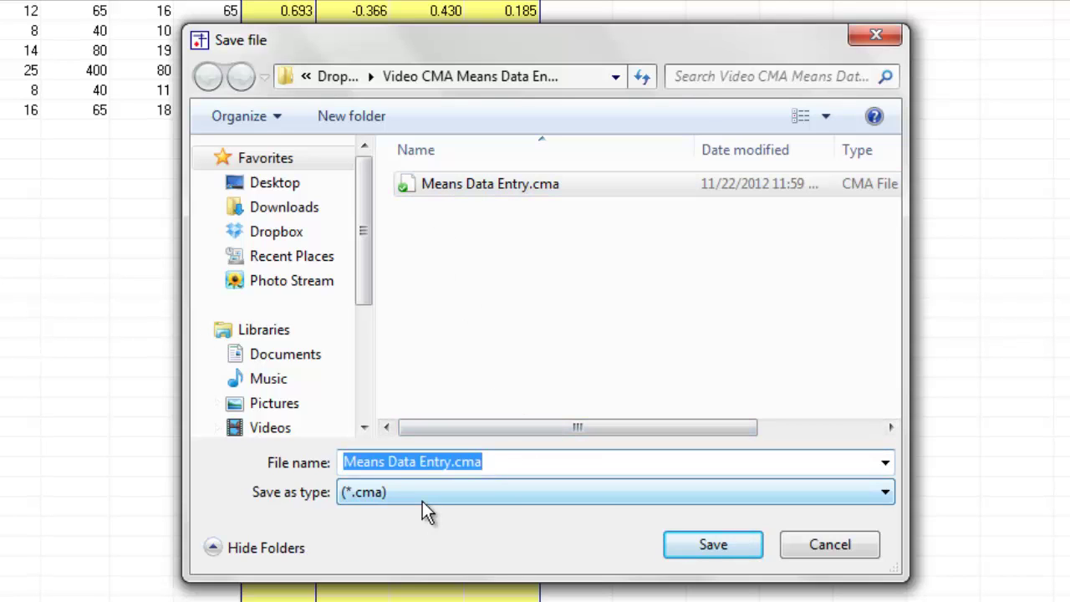
key("Right")
key("Left")
key("Left")
key("Left")
key("Left")
key("Left")
key("Left")
key("Left")
key("Left")
key("Left")
key("Left")
key("Left")
key("Left")
key("Left")
key("Left")
key("Left")
key("Left")
key("Left")
key("Left")
key("Left")
key("Left")
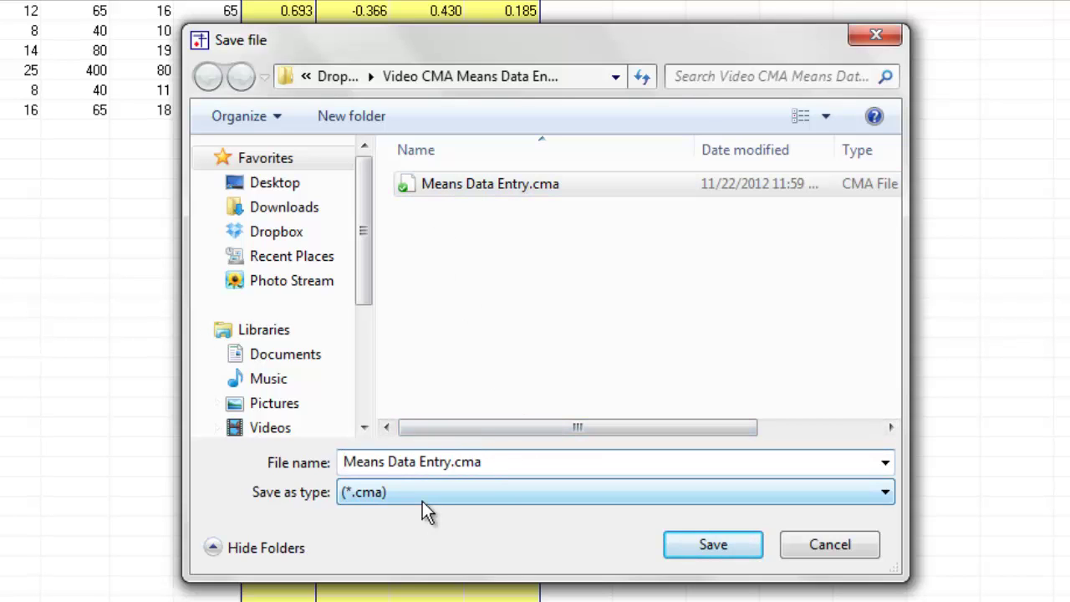
type("Binary")
key("shift+Right")
key("shift+Right")
key("shift+Right")
key("shift+Right")
key("shift+Right")
key("Delete")
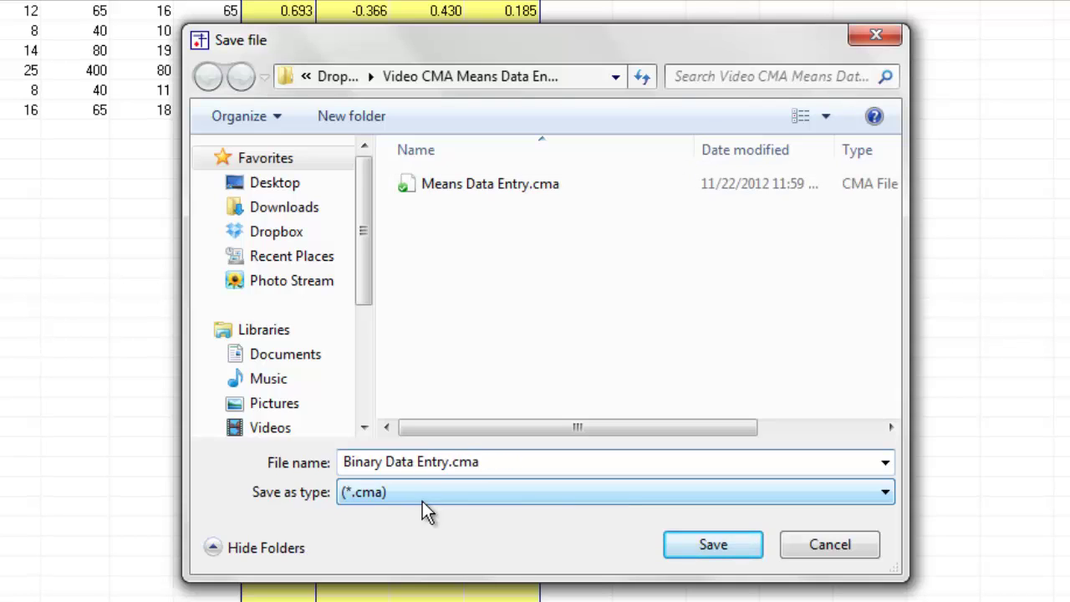
left_click(710, 548)
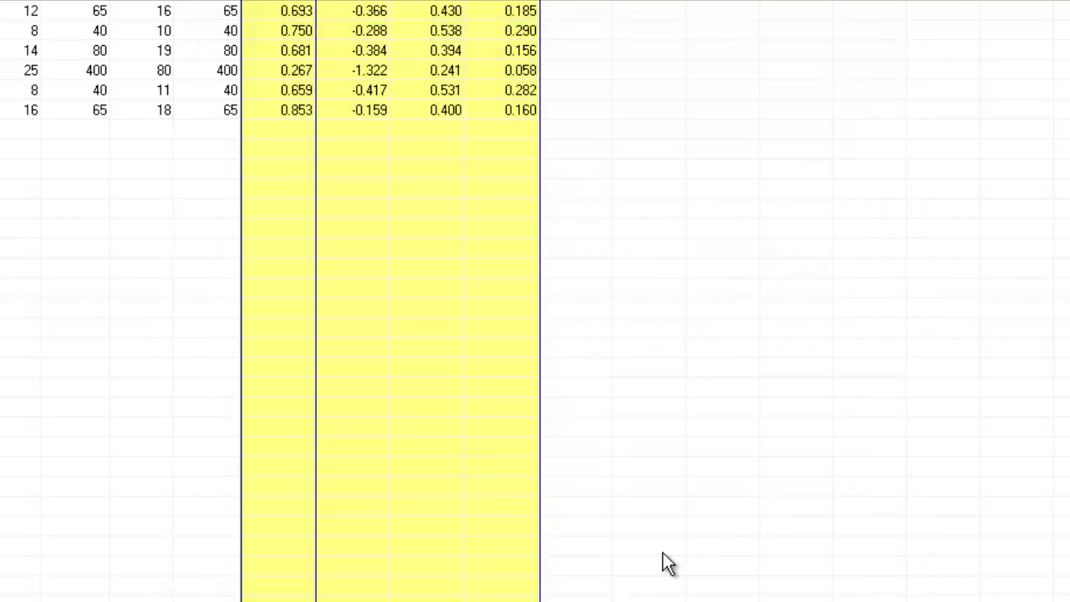
Review the odds ratio, log odds ratio, Std Err and Variance values for all six studies.
left_click(660, 549)
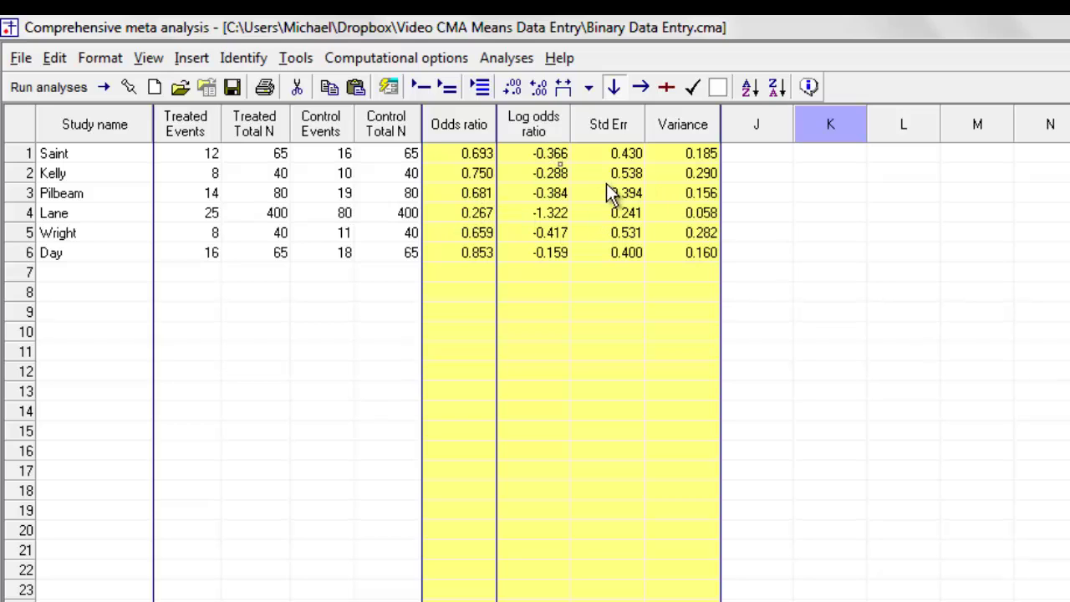
Add Risk ratio, Log risk ratio and Risk difference to the computed effect size display.
right_click(553, 218)
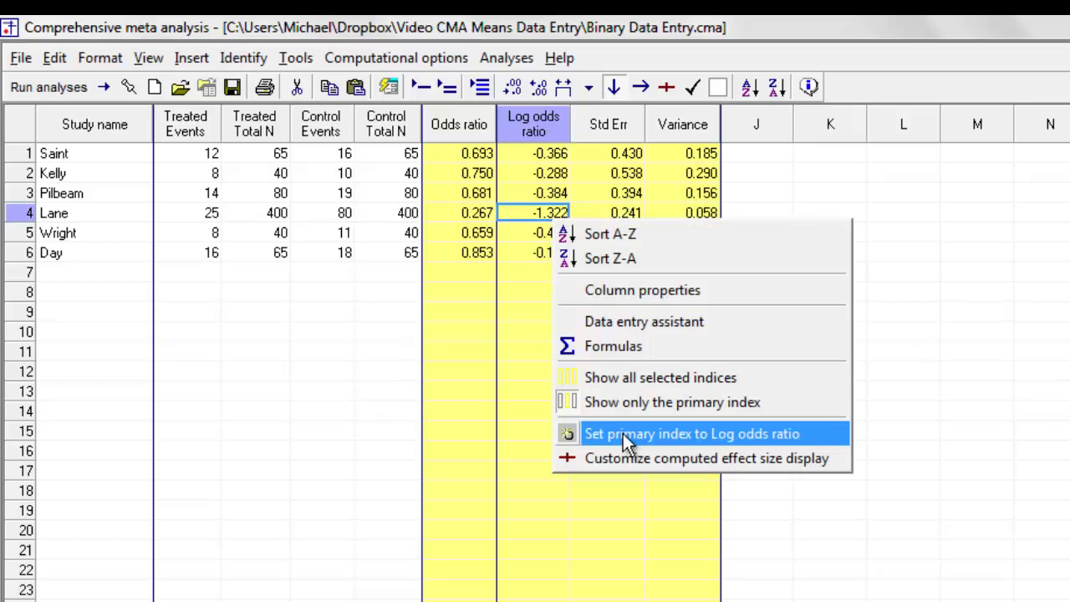
left_click(663, 451)
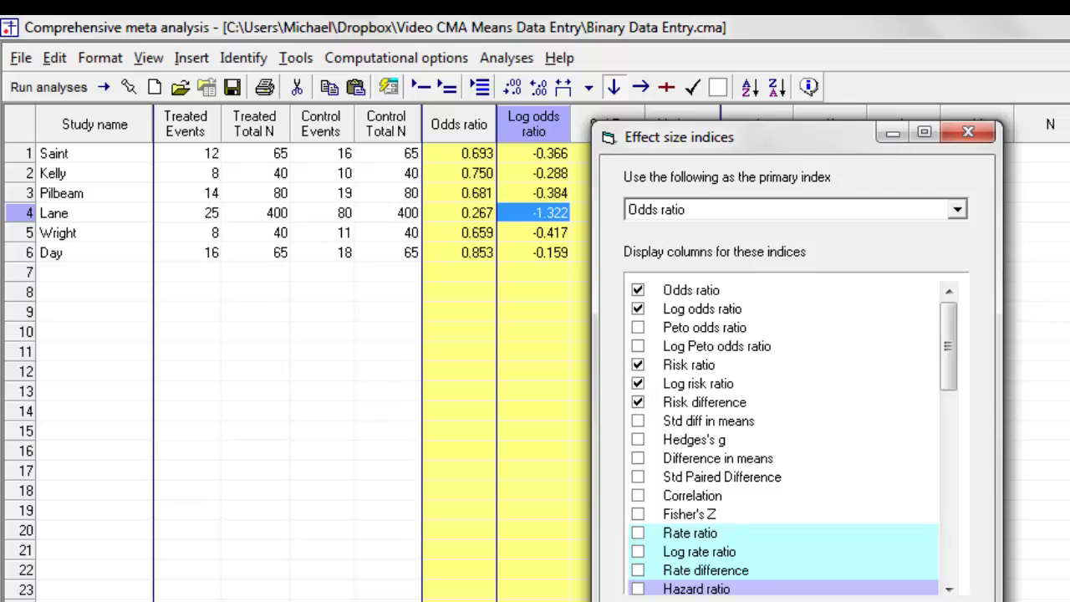
key("Return")
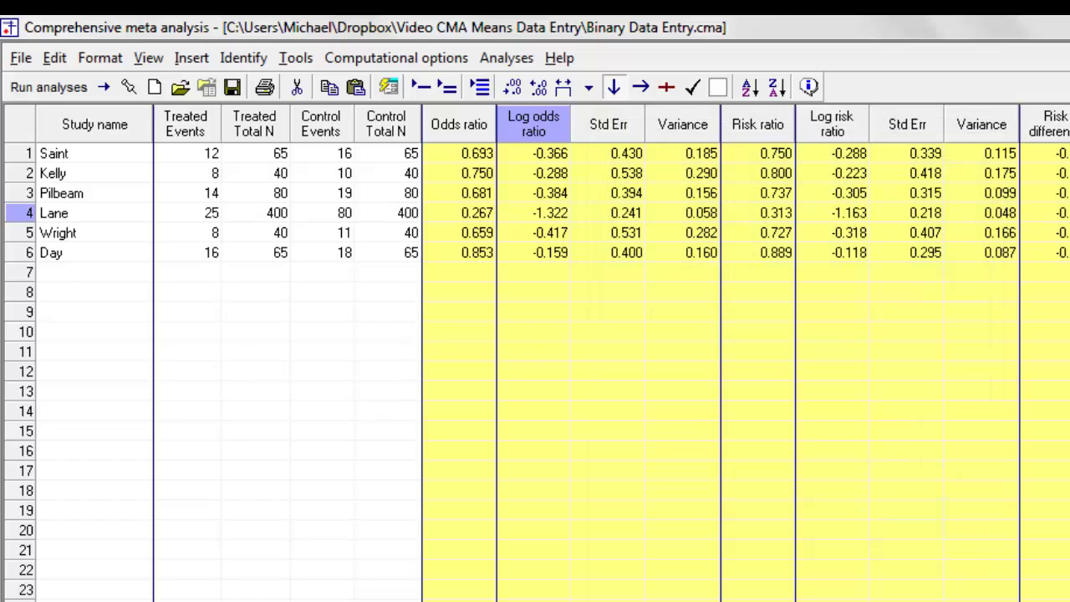
double_click(773, 156)
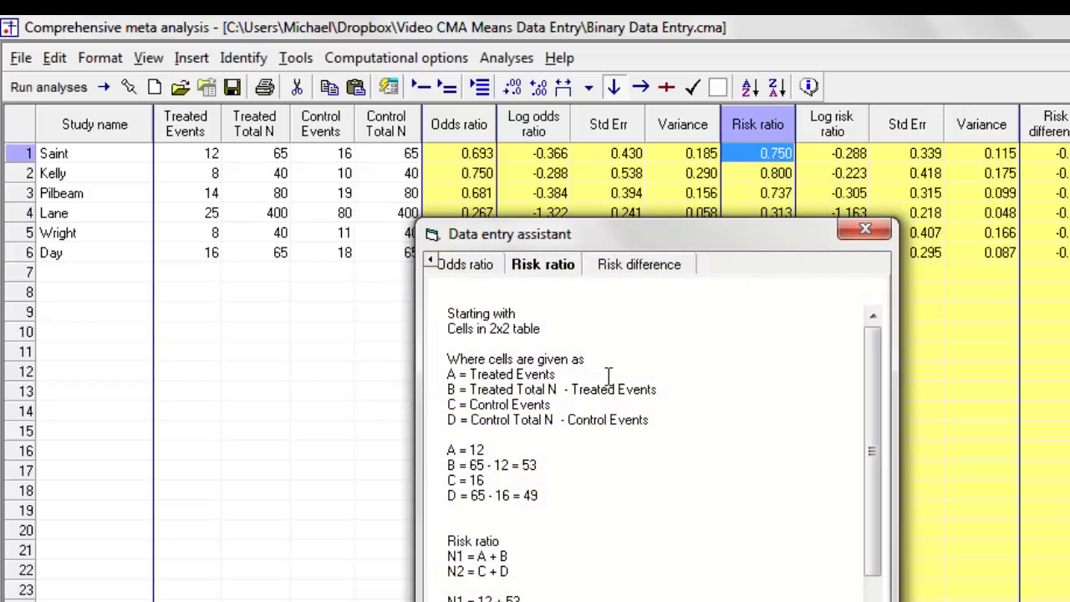
scroll(873, 316, "down", 2)
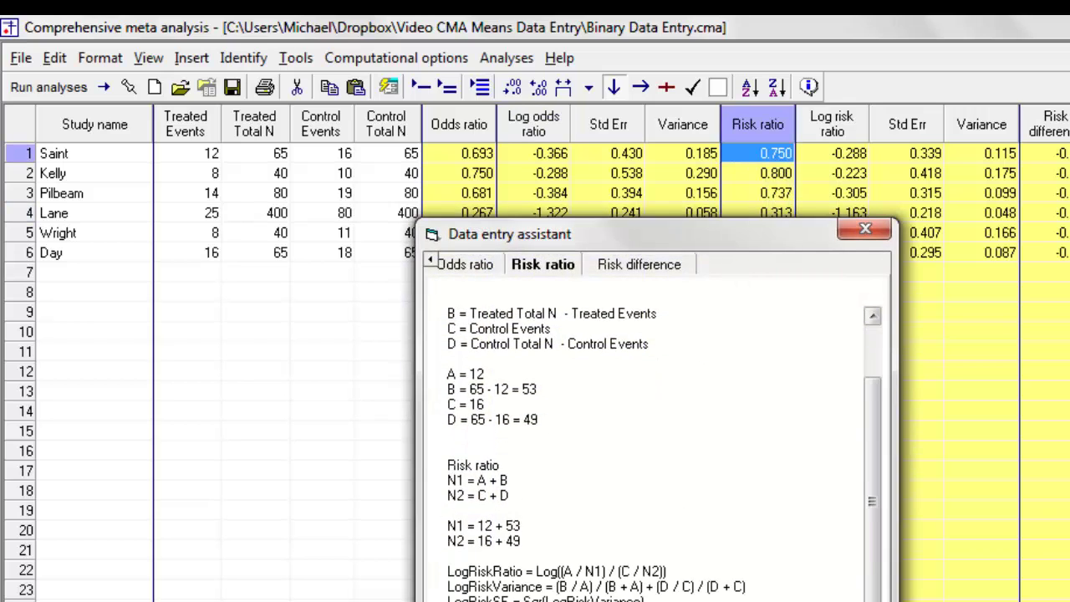
scroll(872, 316, "down", 1)
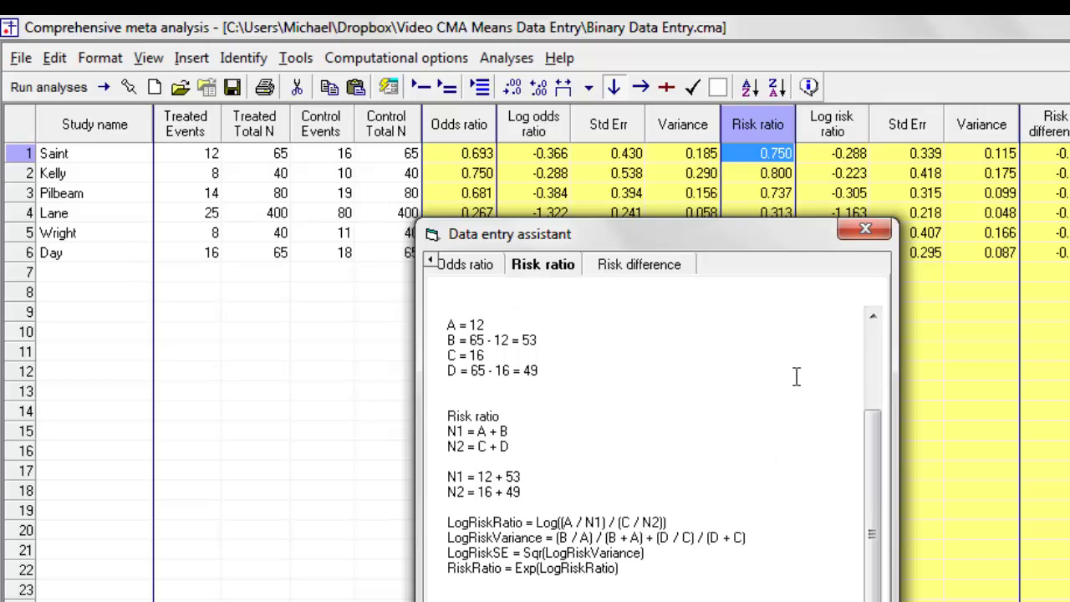
left_click(866, 232)
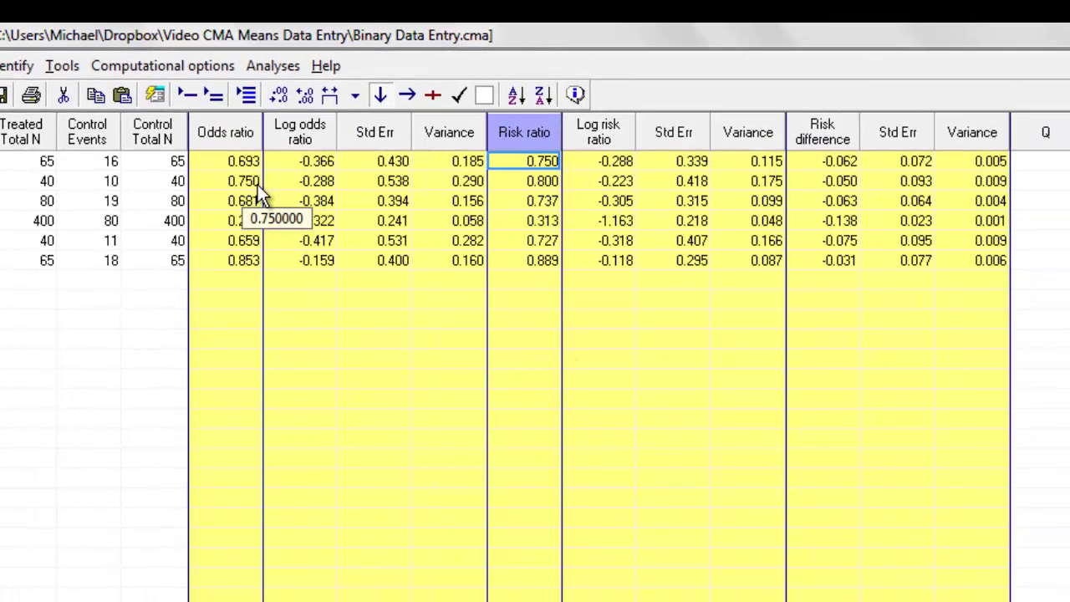
Untick Also show standard error in the computed effect size display settings.
right_click(372, 210)
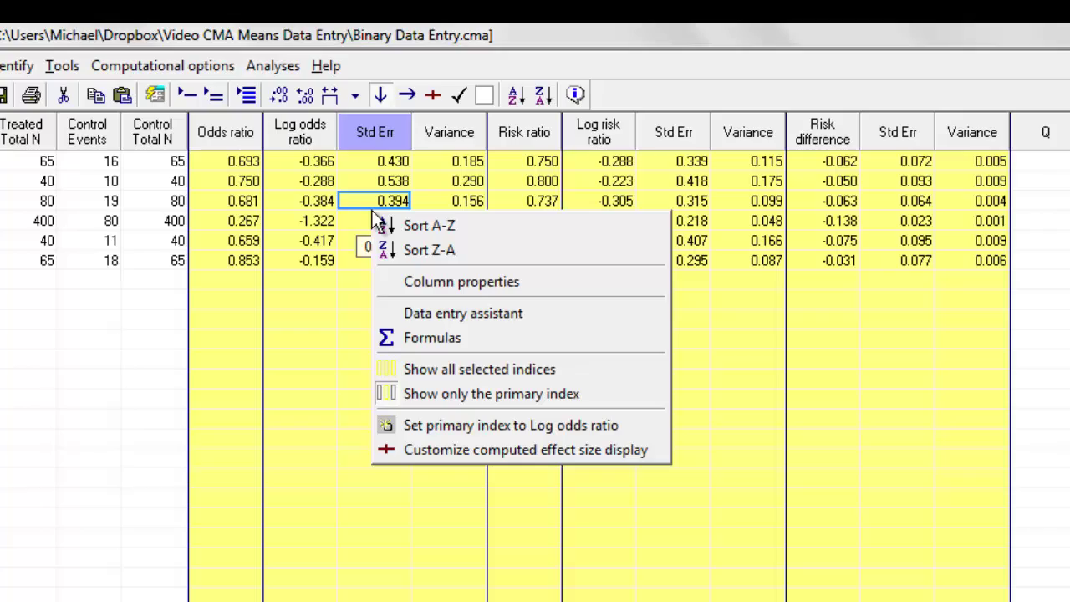
left_click(441, 449)
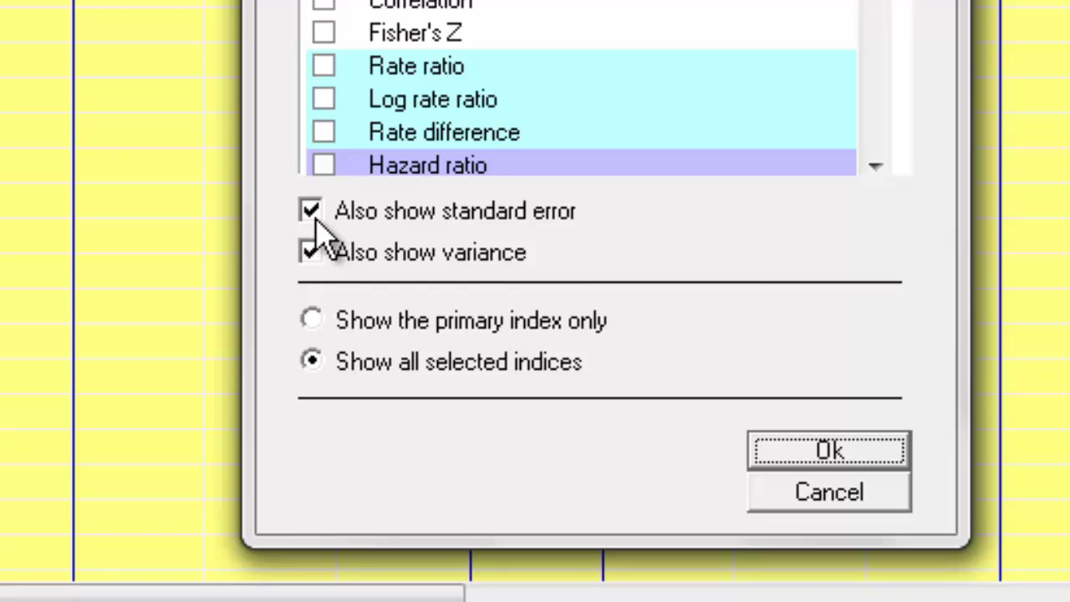
left_click(311, 211)
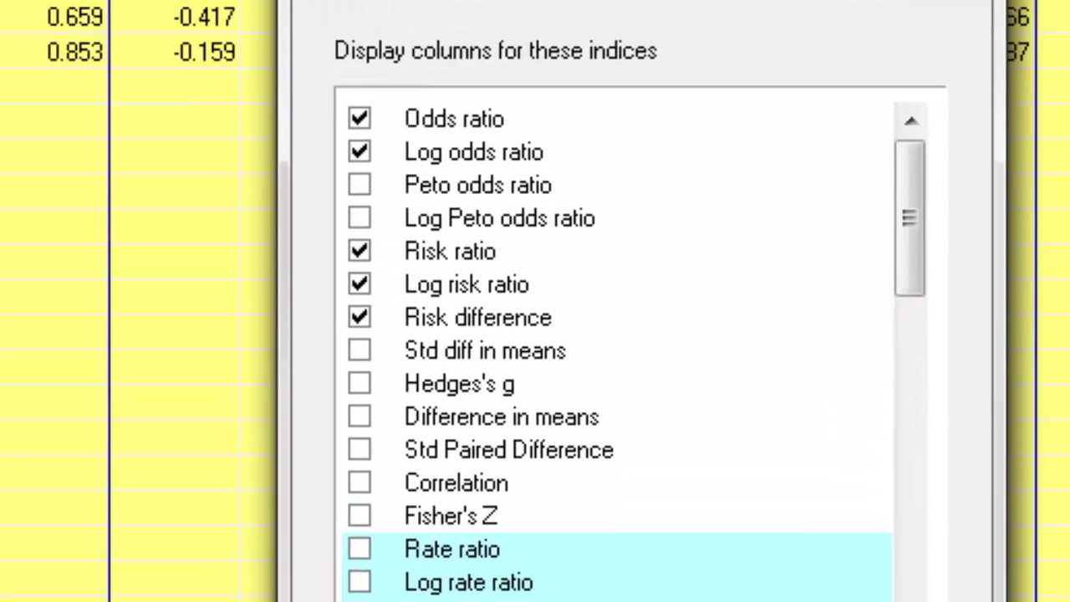
left_click(829, 452)
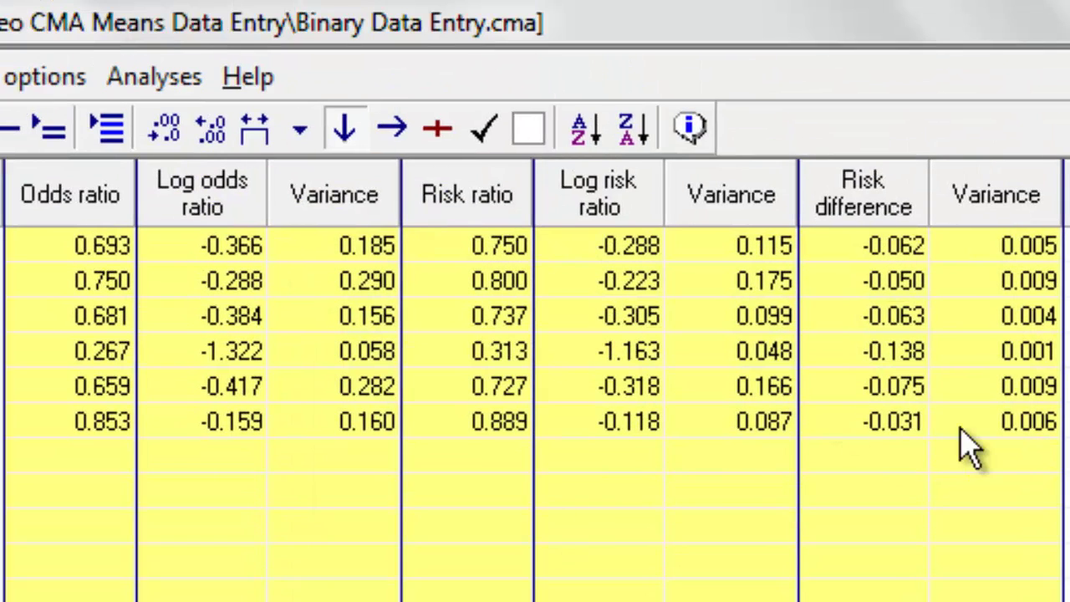
mouse_move(970, 447)
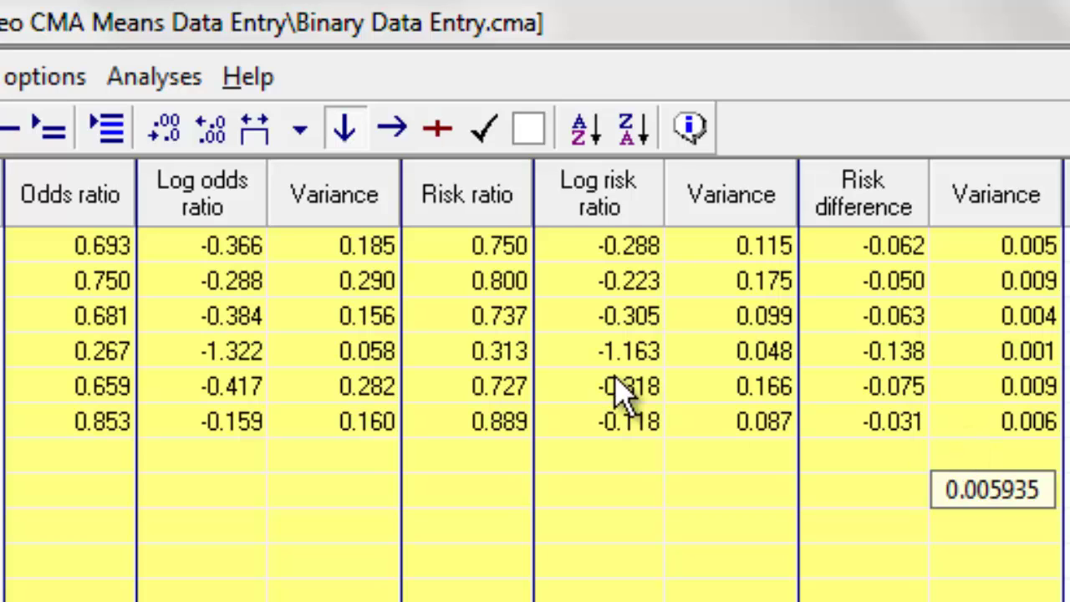
mouse_move(877, 426)
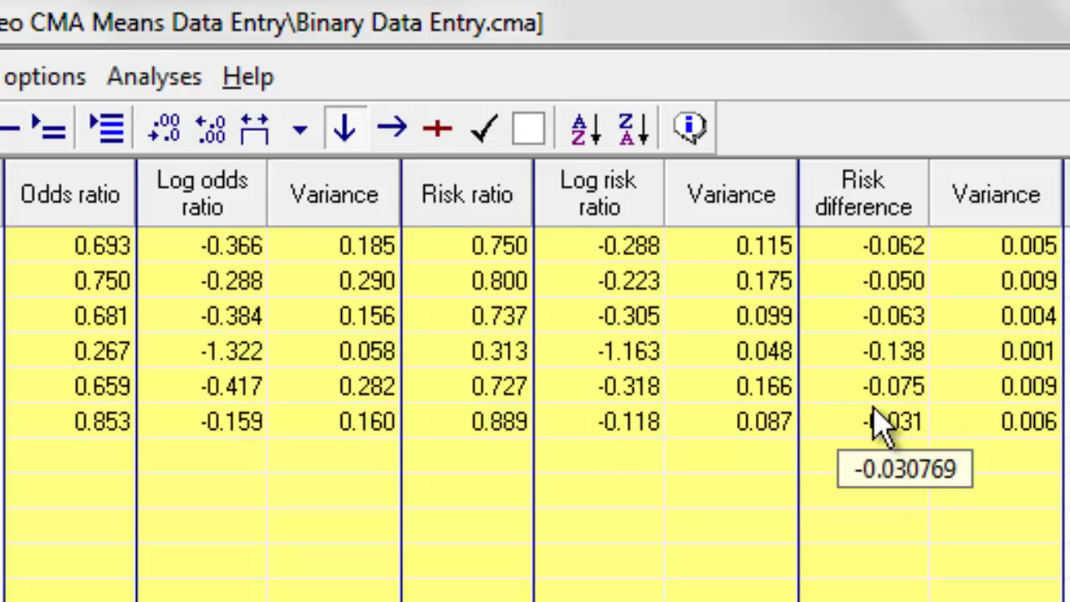
mouse_move(962, 290)
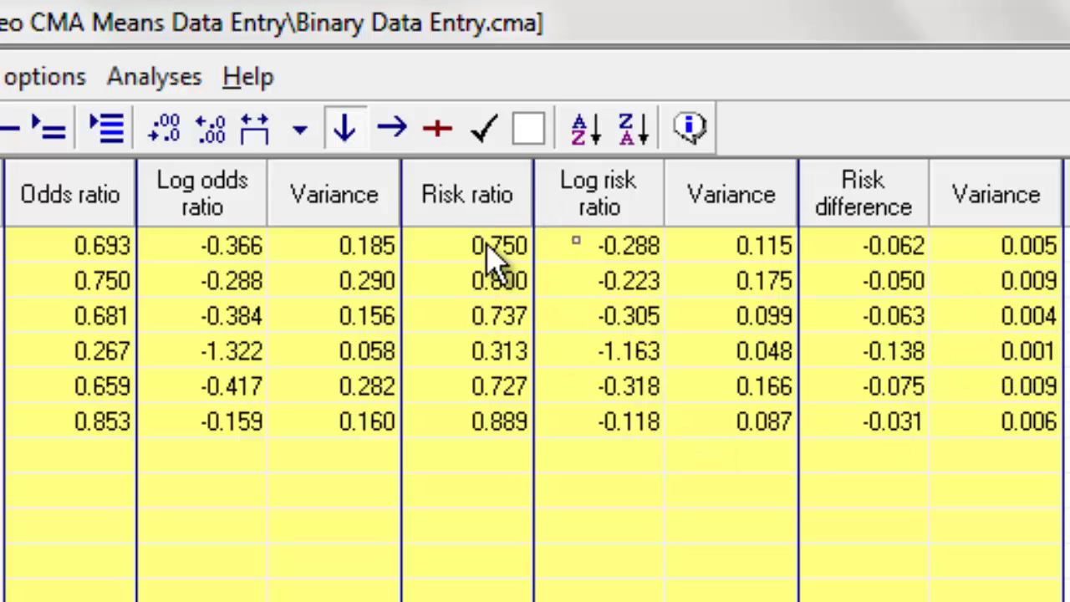
mouse_move(87, 320)
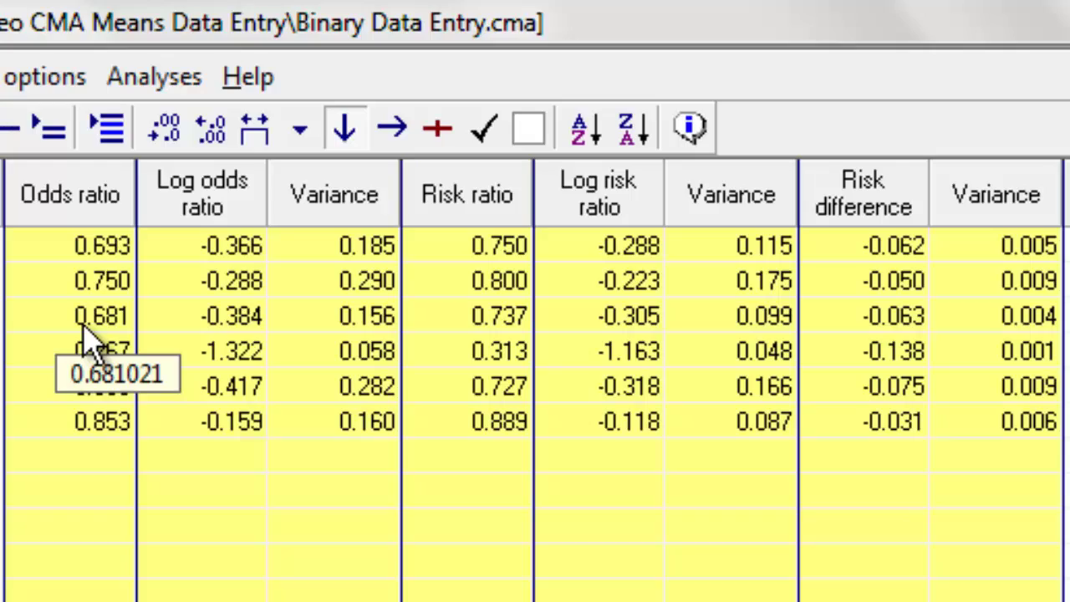
Tick Also show standard error again in the computed effect size display settings.
right_click(83, 330)
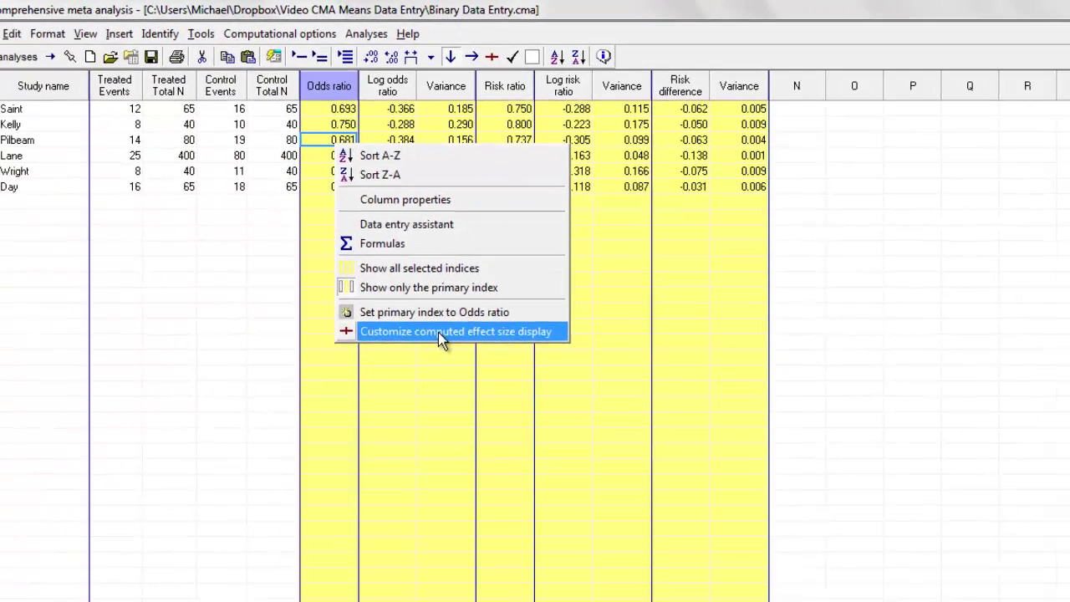
left_click(452, 330)
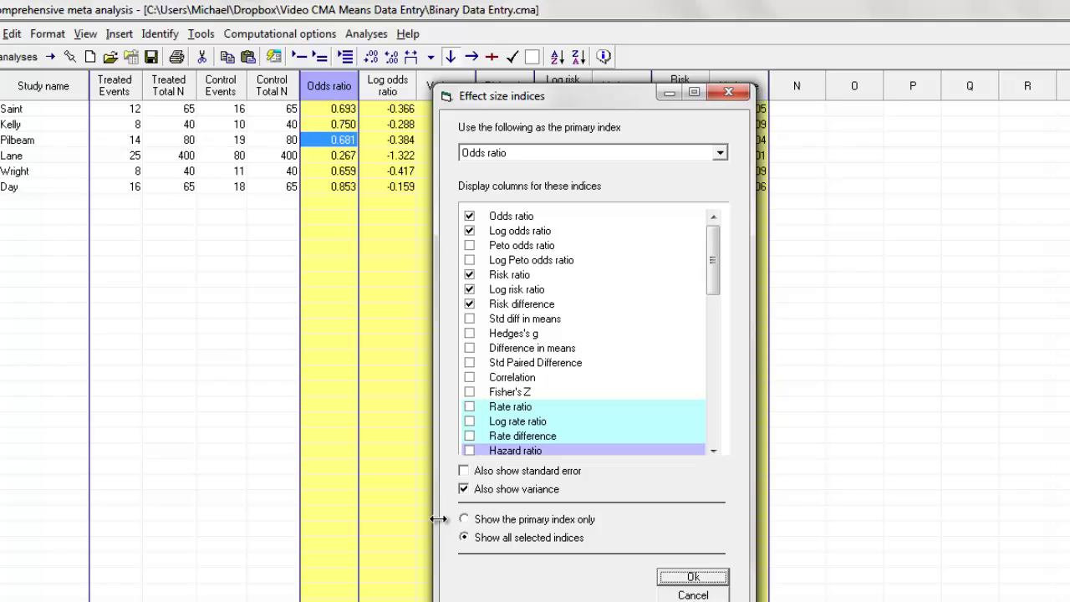
left_click(464, 470)
left_click(693, 579)
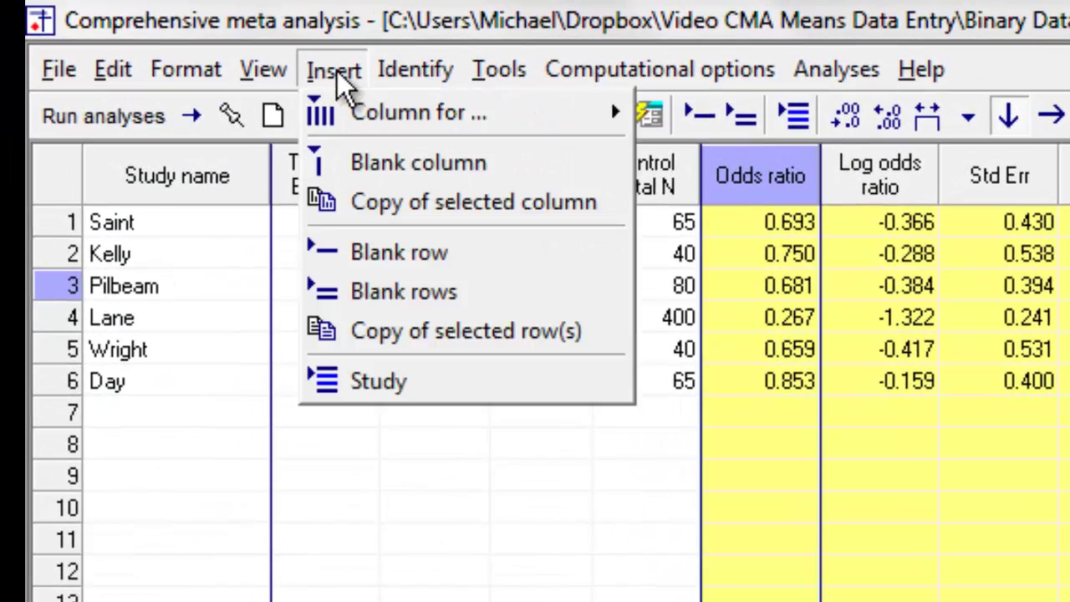
Insert effect size entry columns in the computed 'Odds ratio and confidence limits' format.
mouse_move(445, 110)
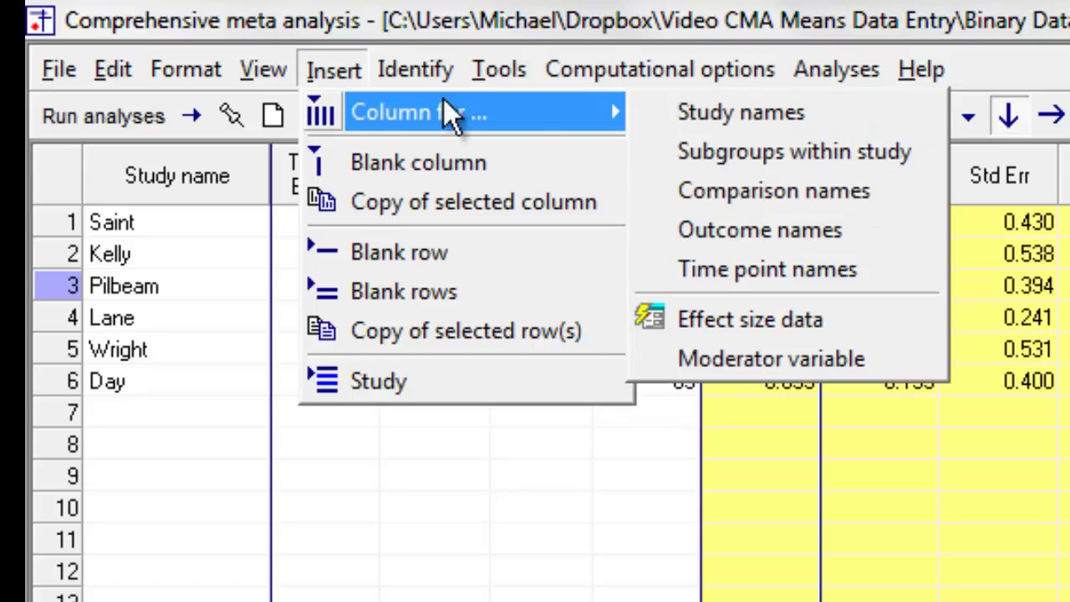
left_click(785, 304)
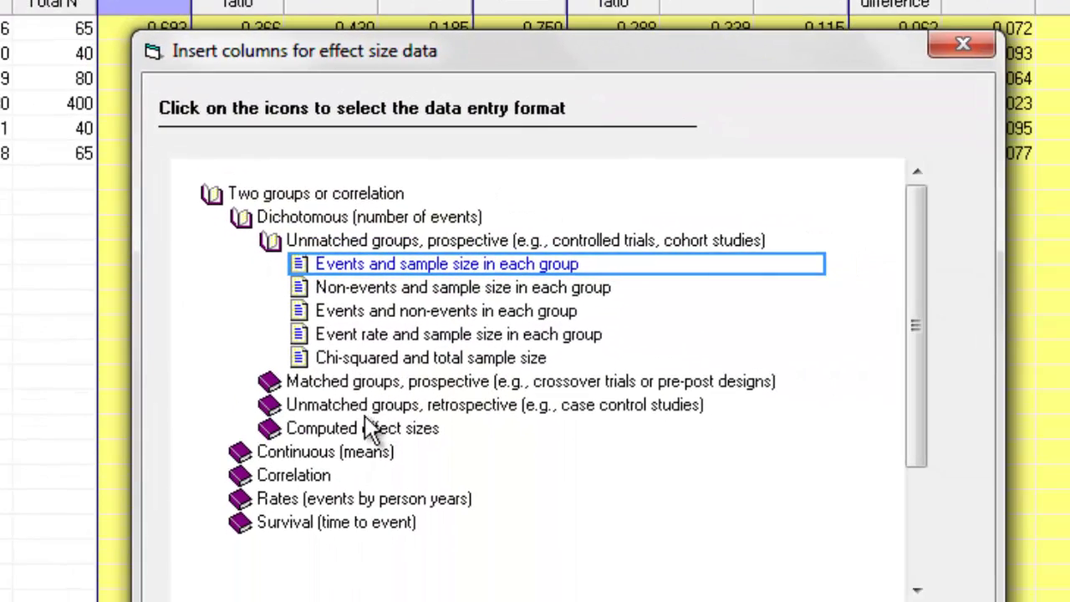
left_click(364, 429)
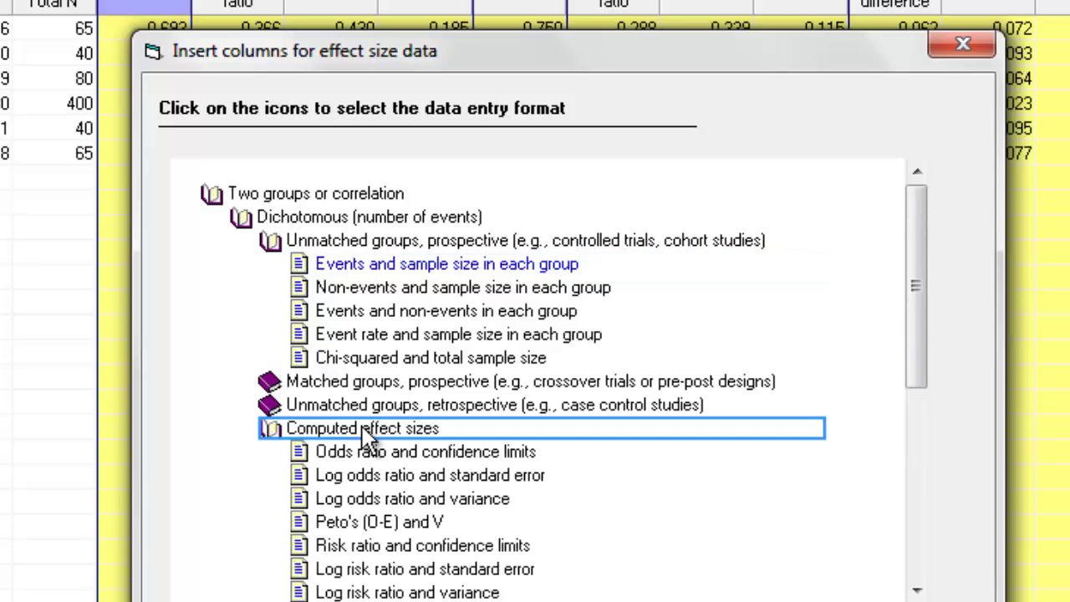
left_click(432, 456)
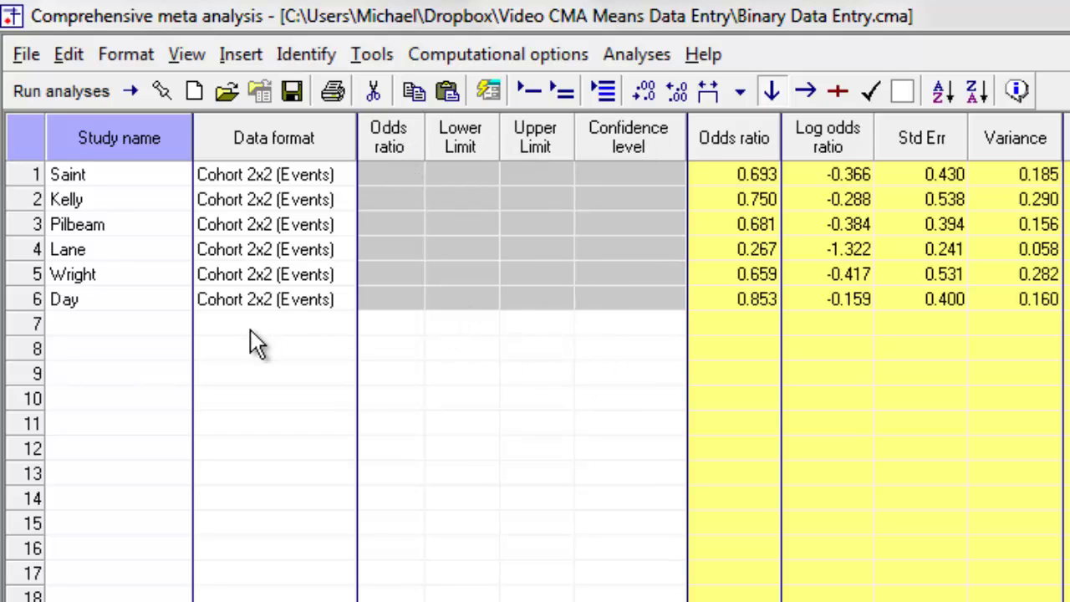
Add a seventh study named Rothstein in row 7.
left_click(133, 326)
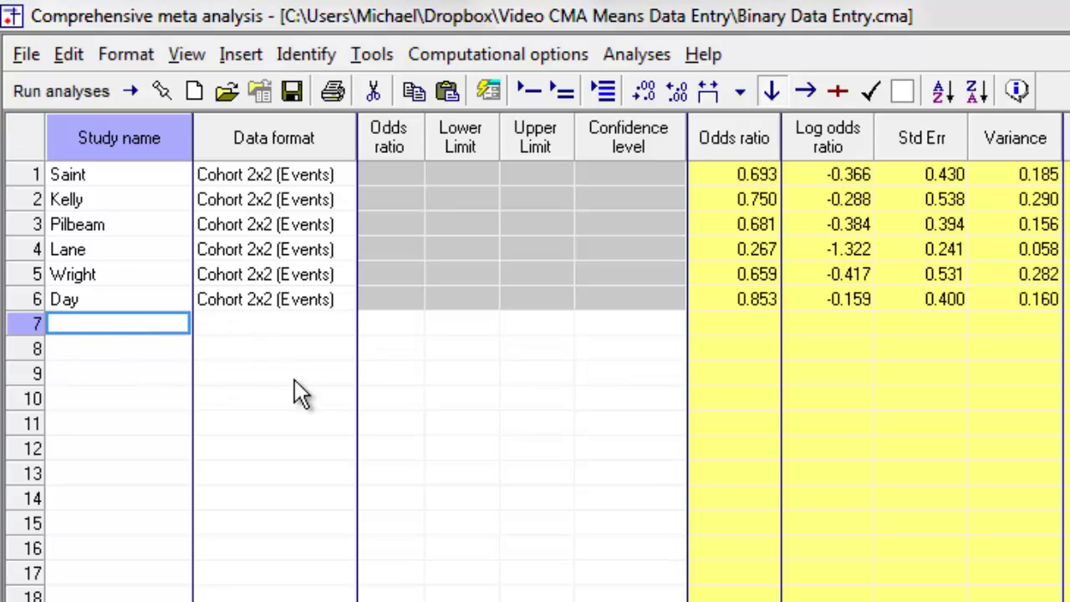
type("Rothstein")
left_click(283, 327)
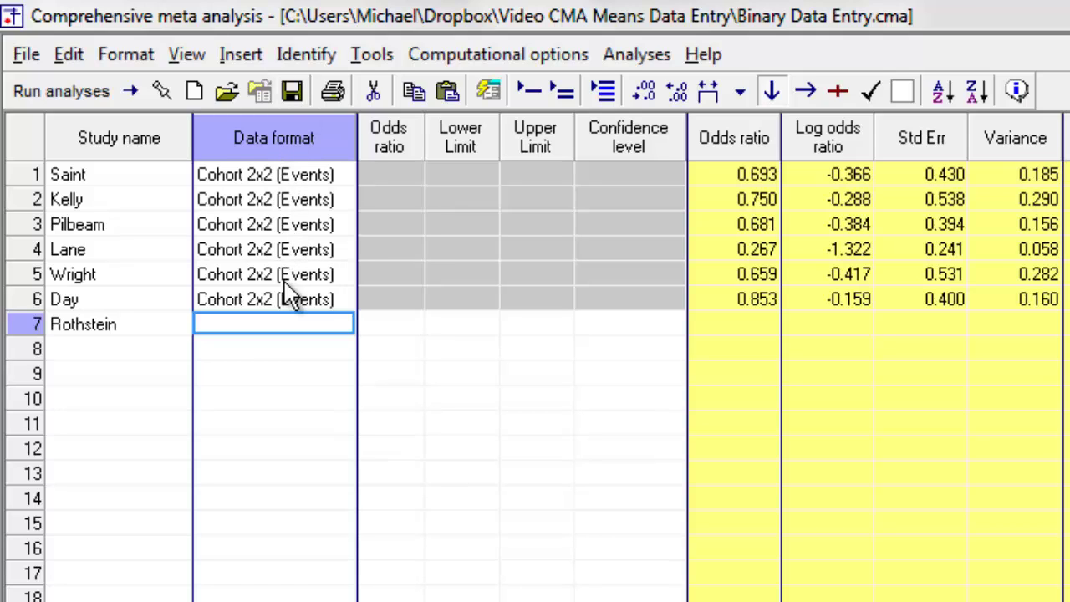
Enter Rothstein's odds ratio 1 with lower limit 0.5 and upper limit 2.
left_click(409, 327)
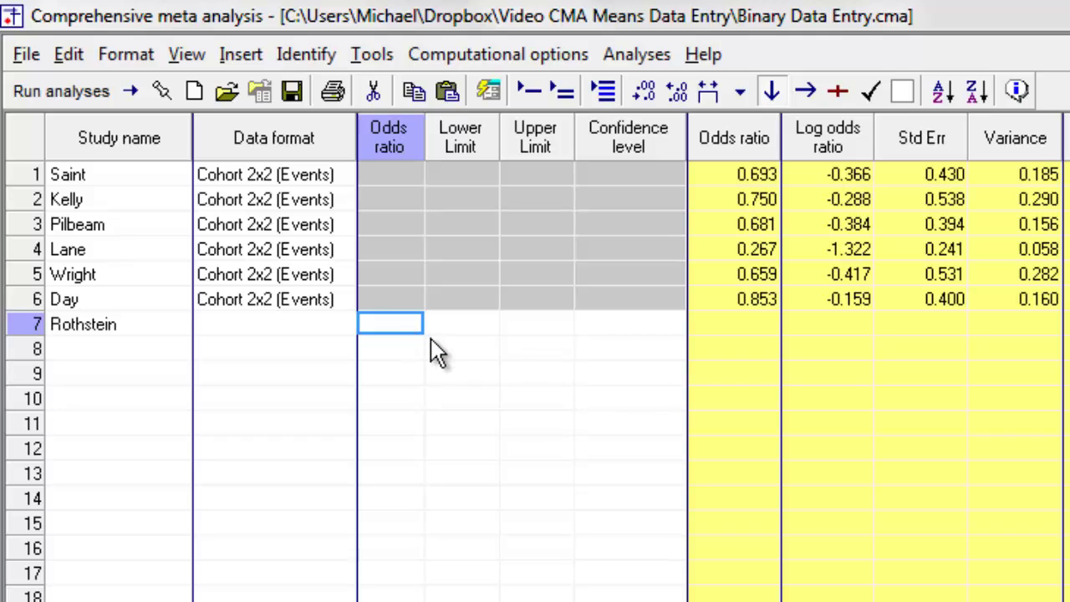
type("1")
key("Tab")
type(".5")
key("Tab")
type("2")
key("Tab")
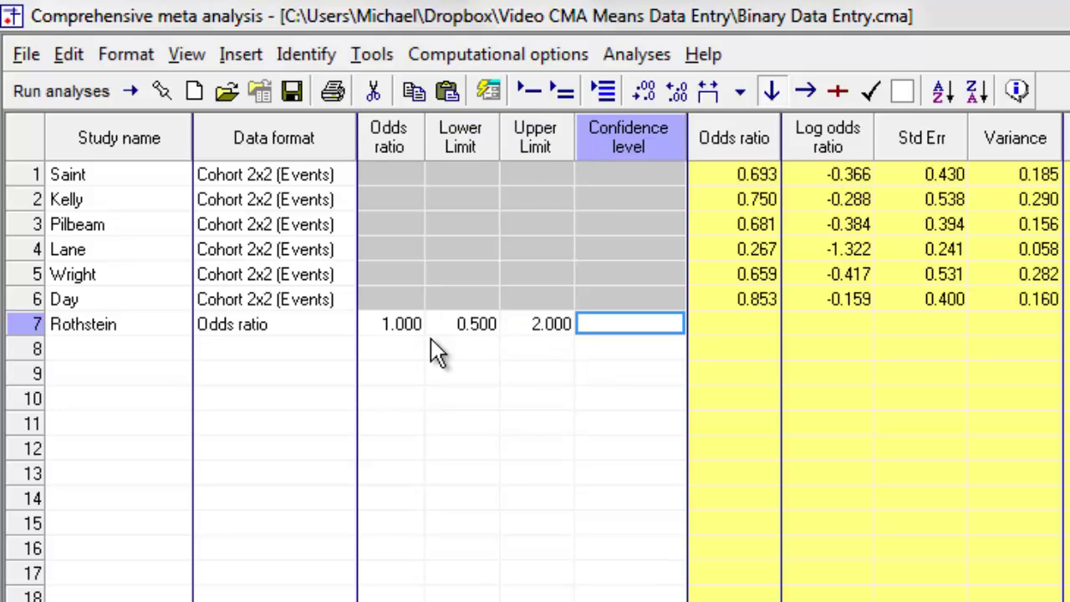
Set Rothstein's confidence level to .95 and review how its log odds ratio 0.000 was computed.
type(".95")
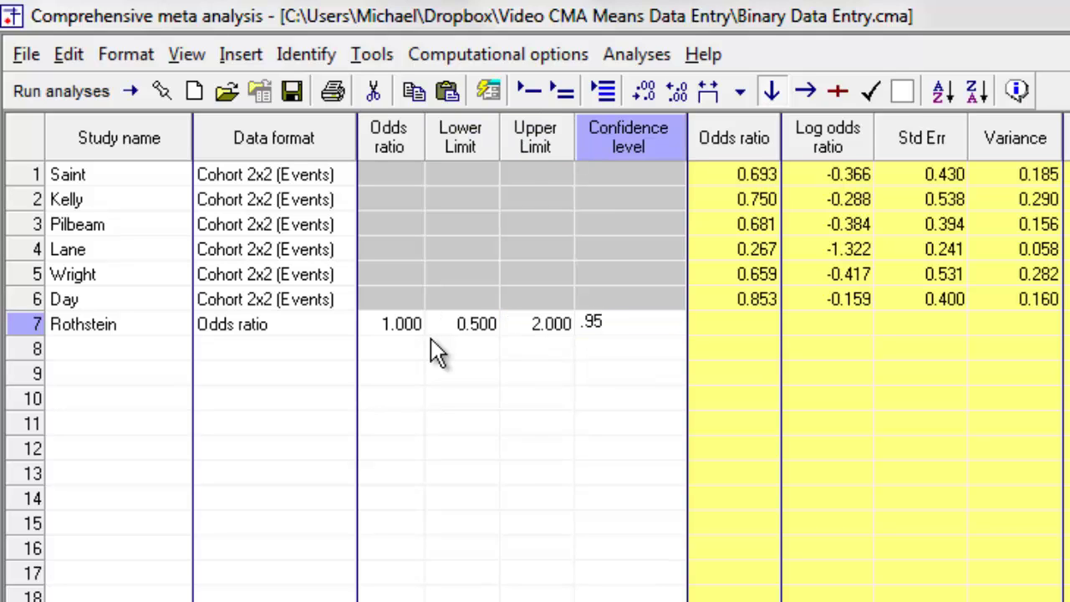
key("Return")
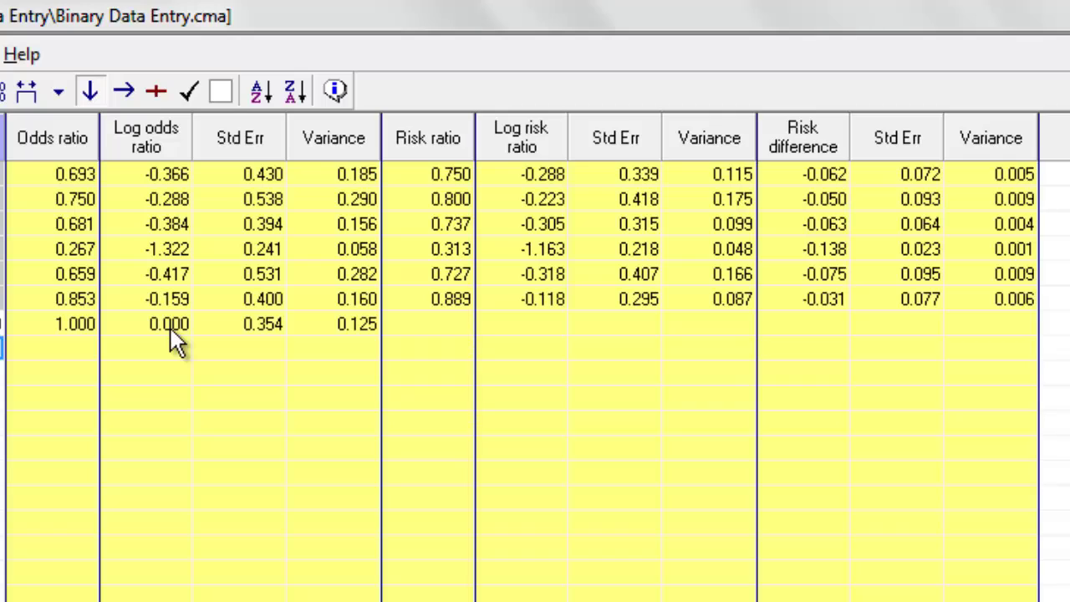
double_click(176, 334)
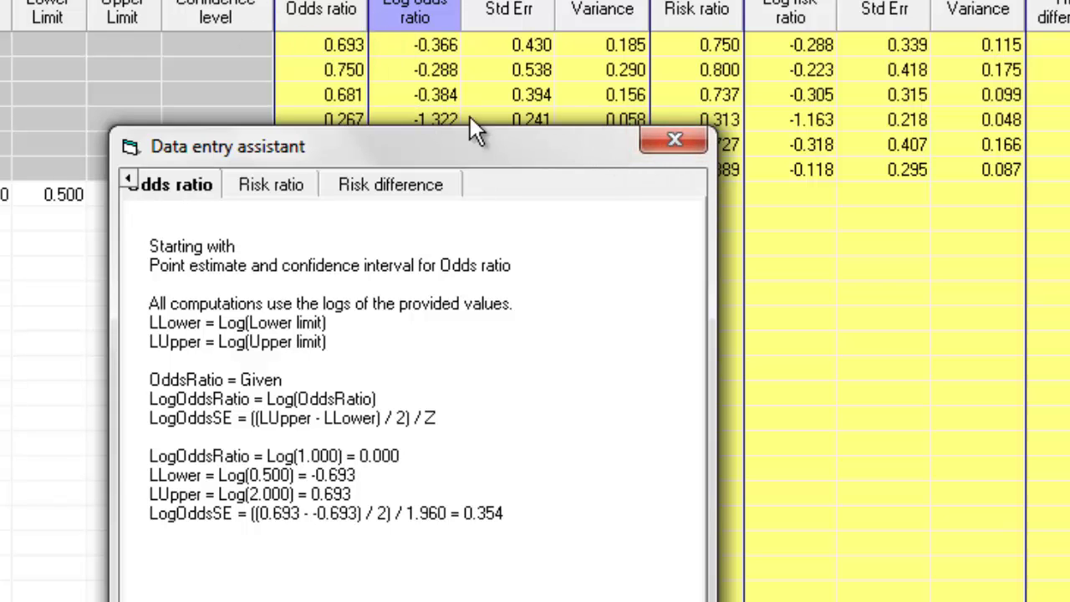
left_click(673, 141)
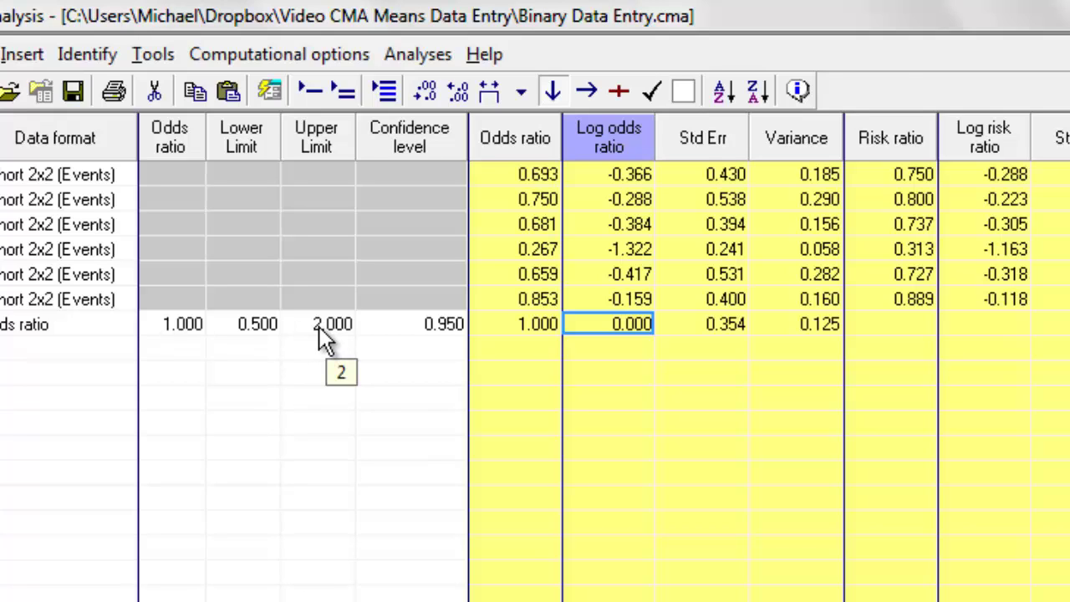
Change Rothstein's upper limit to 2.1, then 2.5, and read the asymmetry warning.
left_click(320, 326)
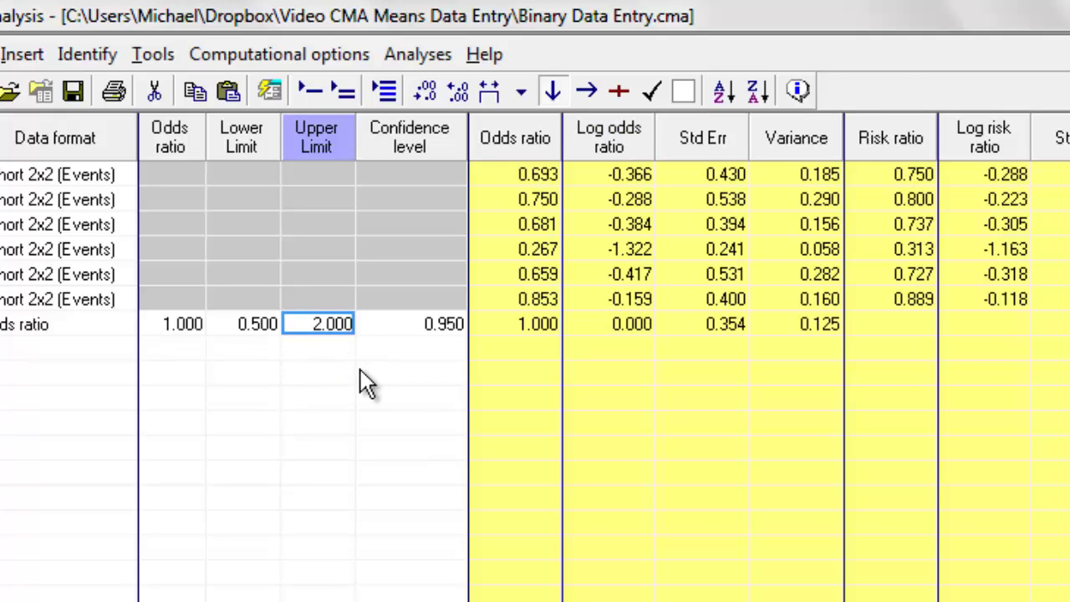
type("2.1")
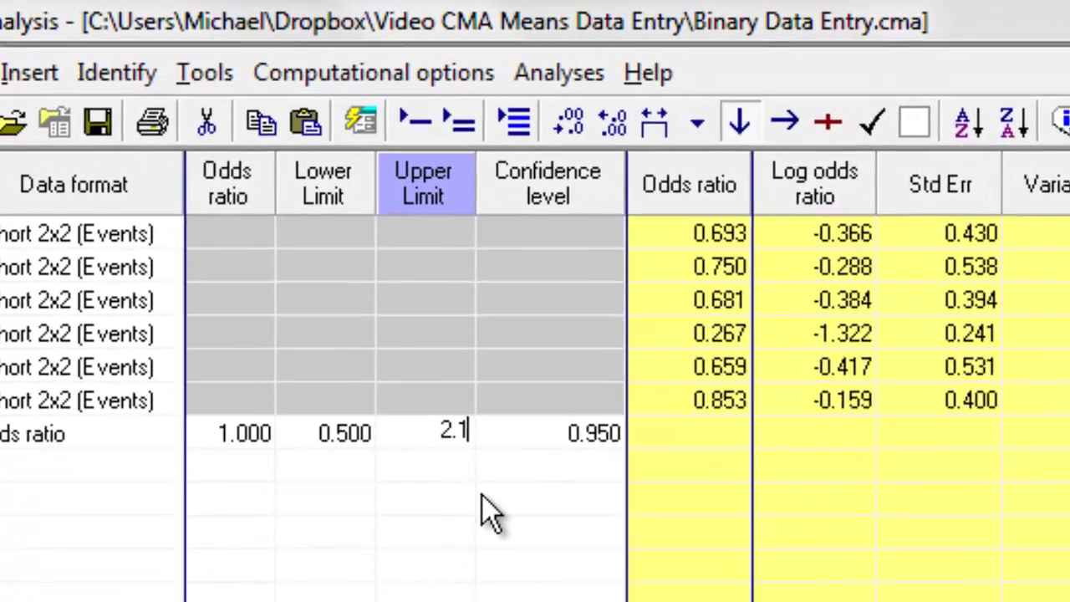
key("Return")
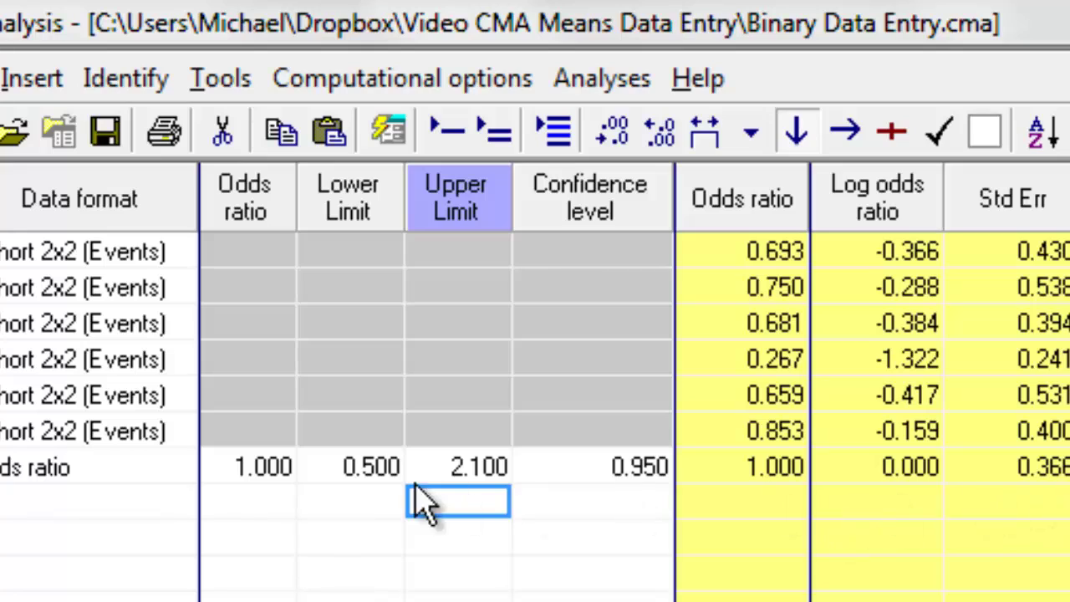
left_click(464, 468)
type("2")
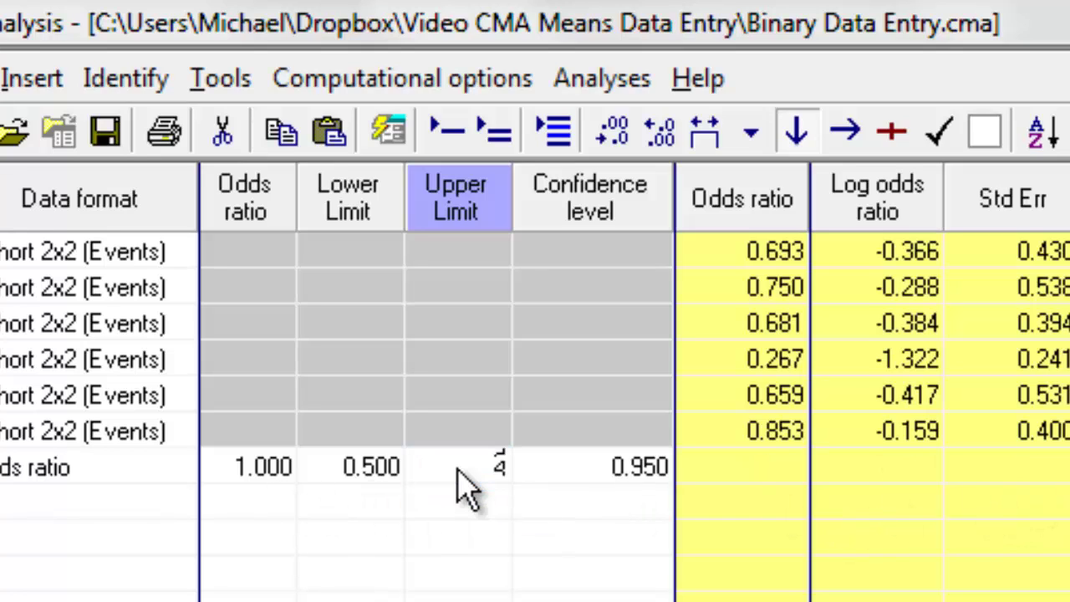
type(".5")
key("Return")
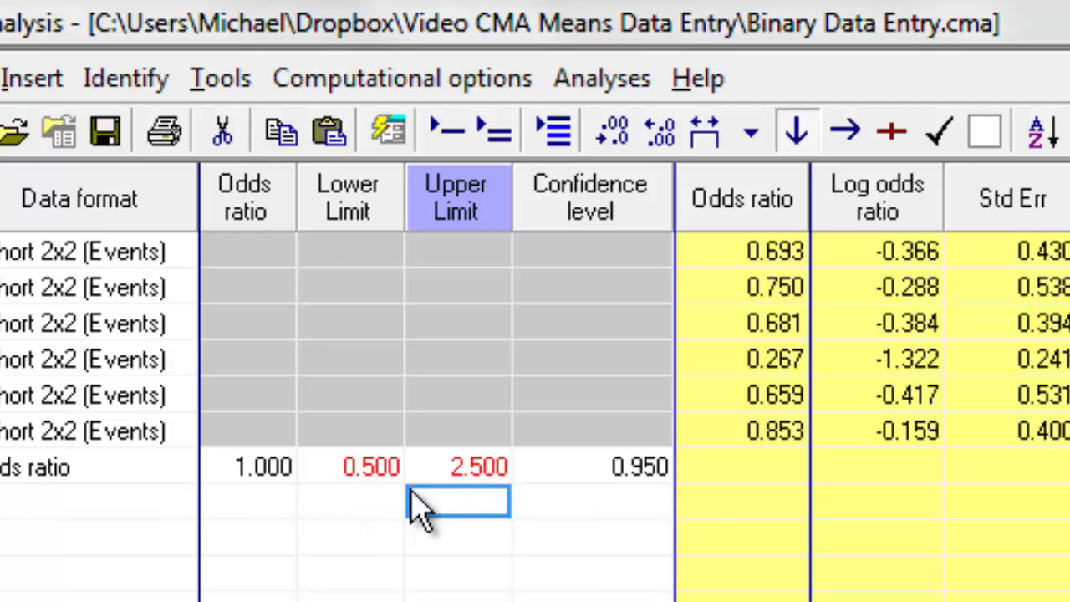
mouse_move(470, 471)
Cycle the upper limit through 2.2 and 2.1, ending at 2.2, flagged as asymmetric.
left_click(495, 470)
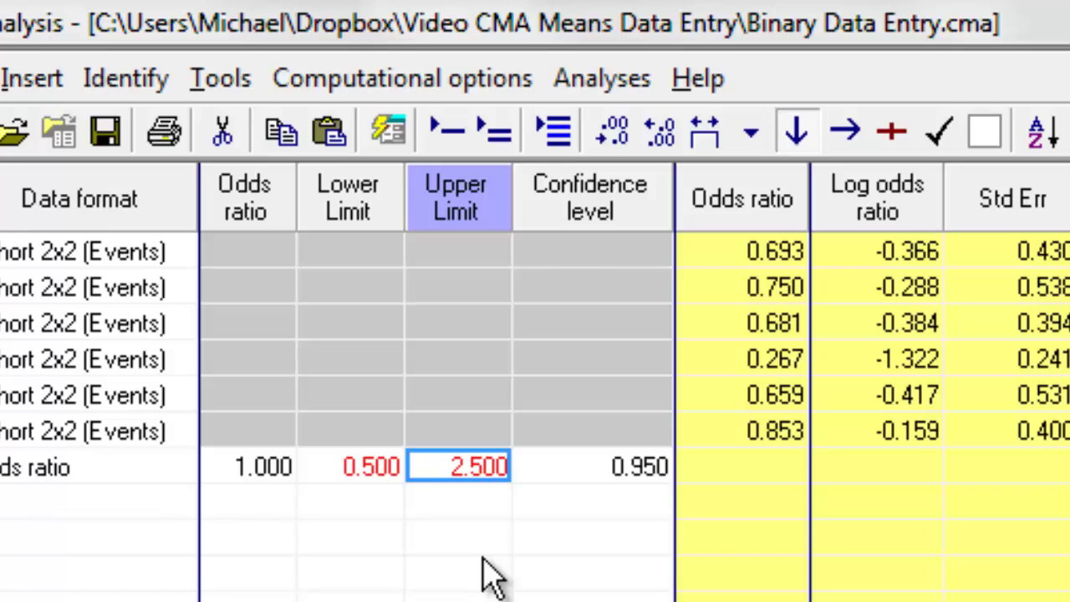
type("2.21")
key("BackSpace")
key("BackSpace")
type("2")
key("Return")
key("Up")
type("2.1")
key("Return")
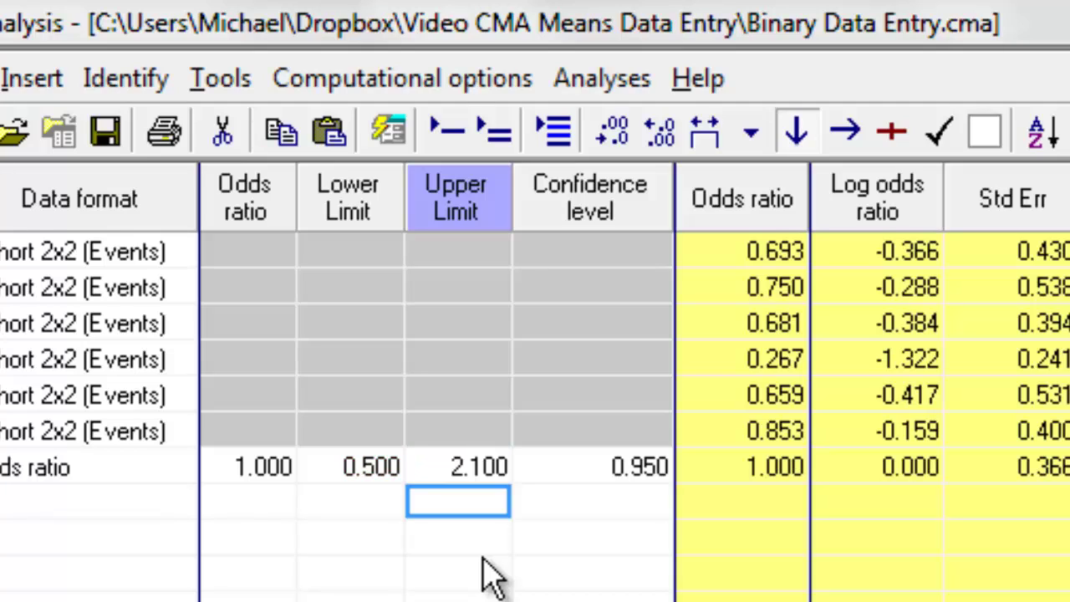
key("Up")
type("2.2")
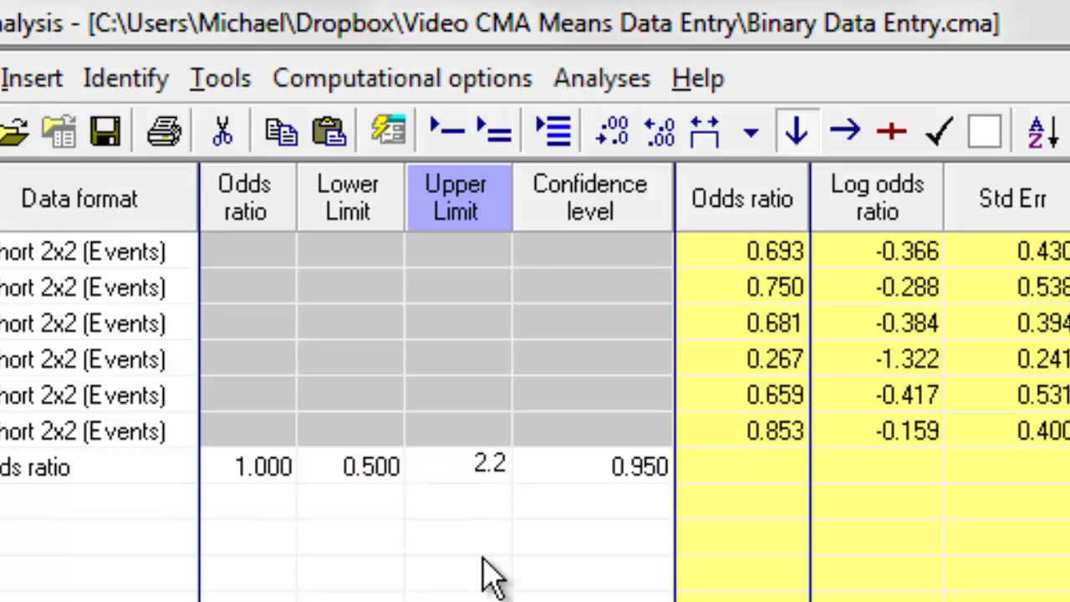
key("Return")
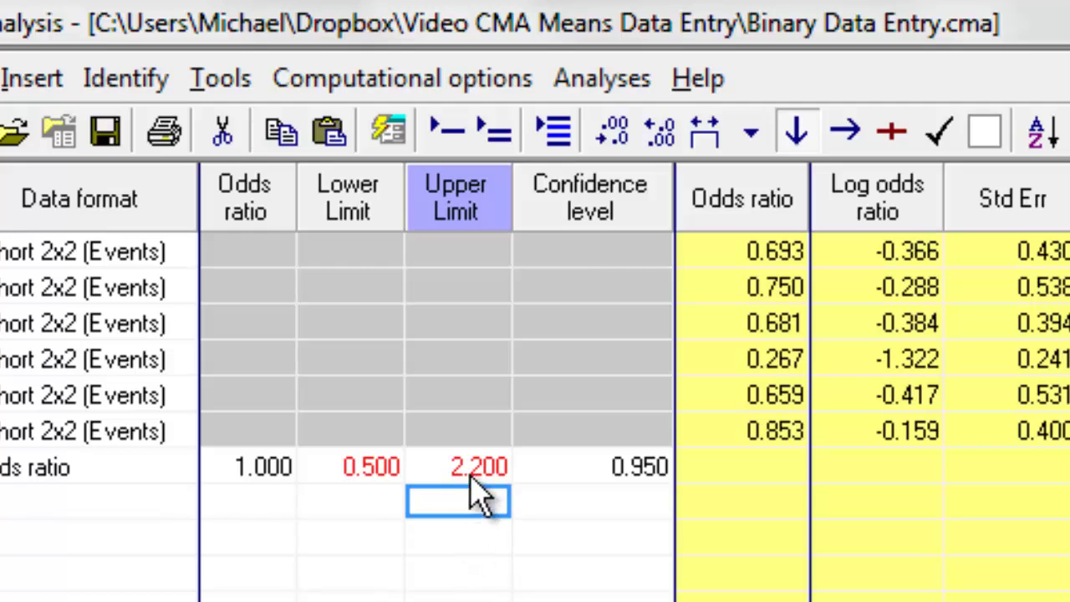
mouse_move(470, 468)
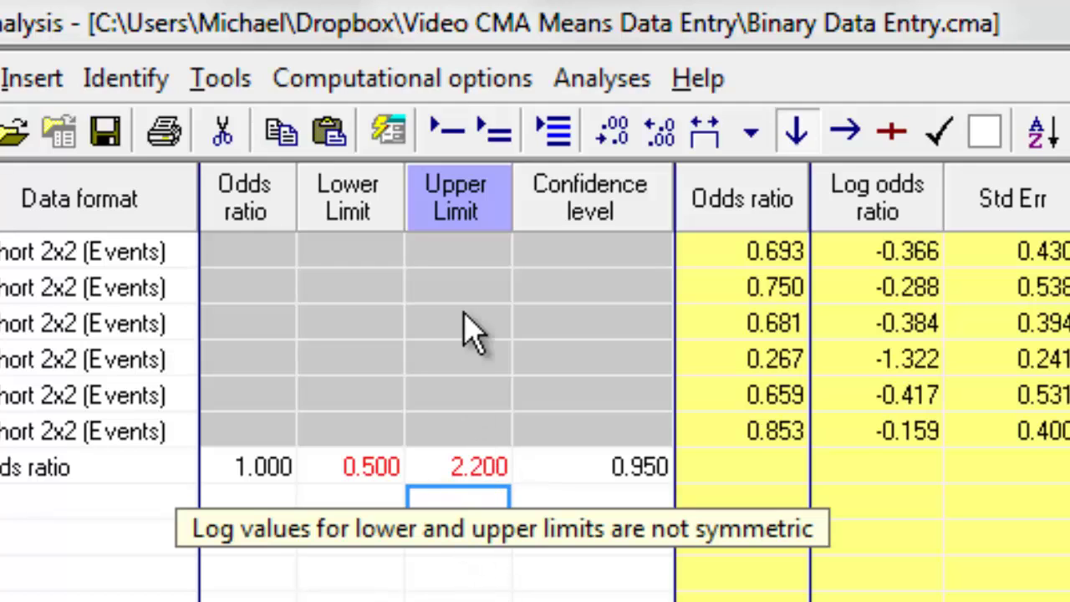
Set the confidence-interval symmetry tolerance to 1.2 in Computational options.
left_click(503, 82)
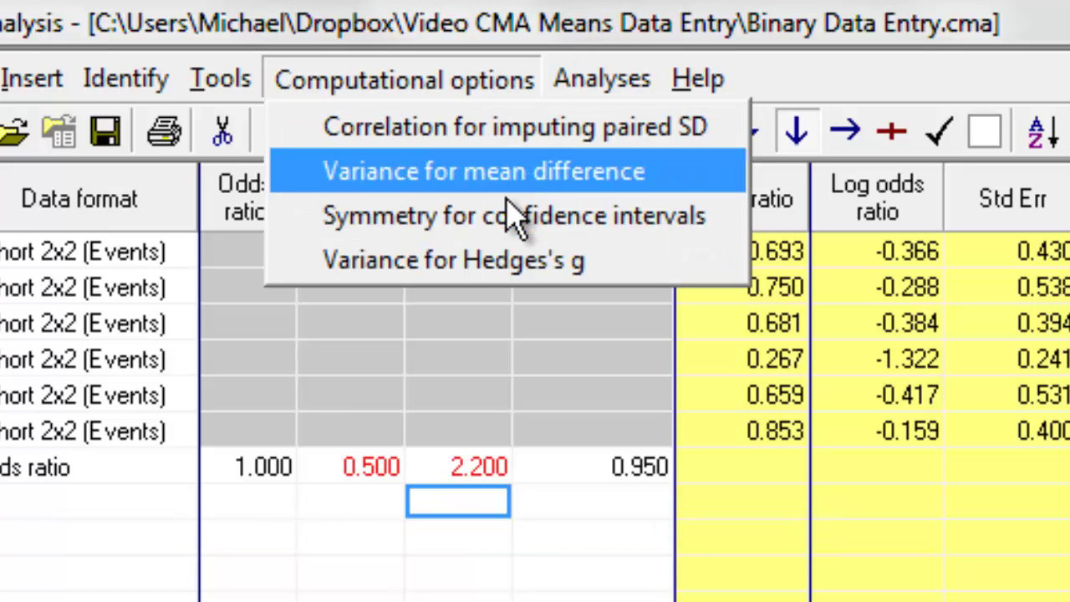
left_click(514, 222)
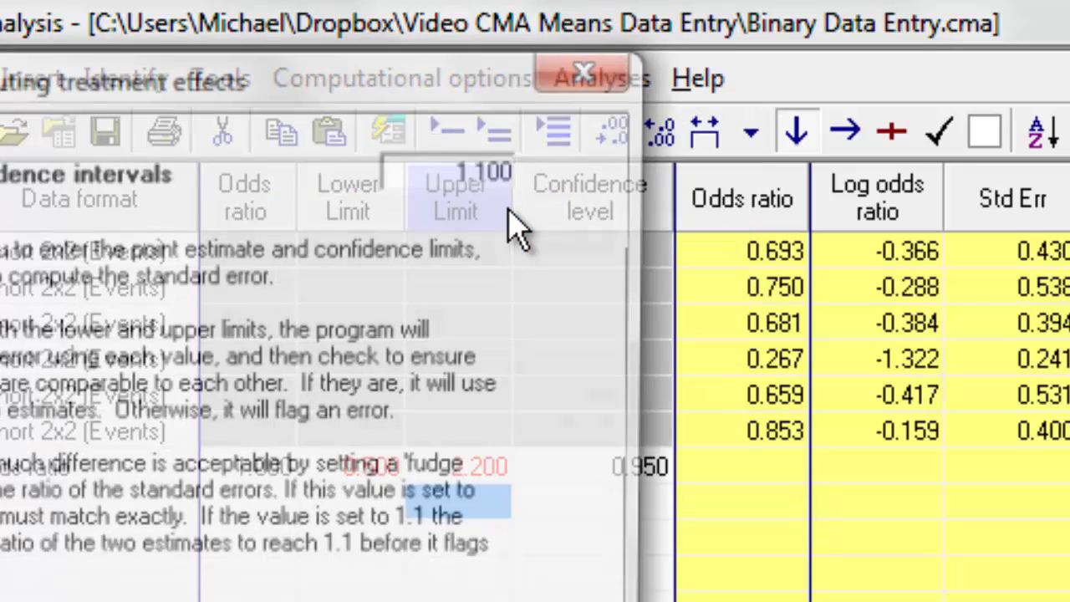
left_click_drag(400, 84, 1069, 525)
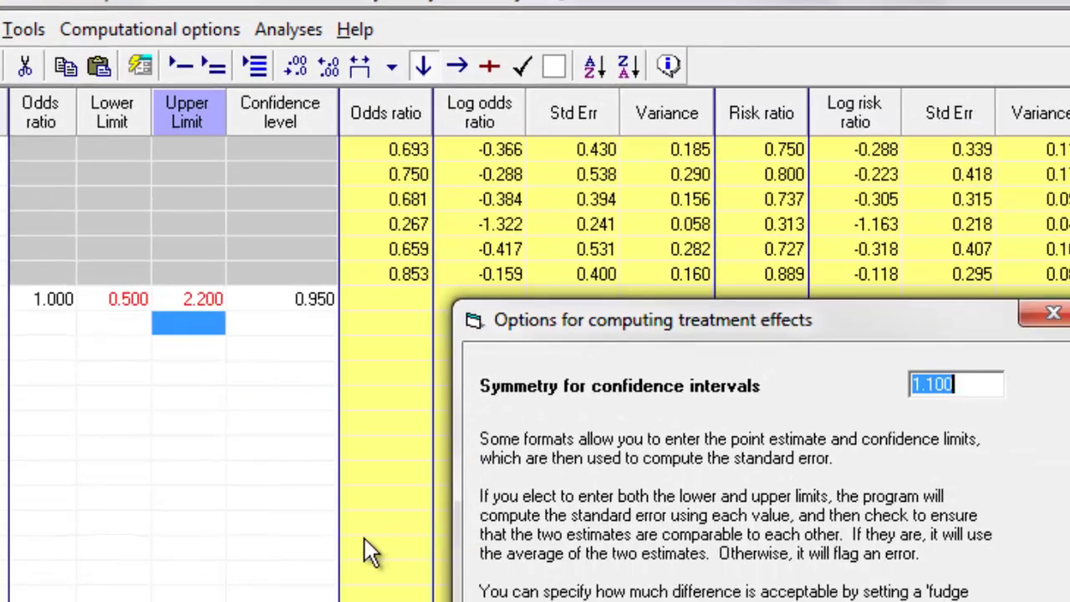
type("1.2")
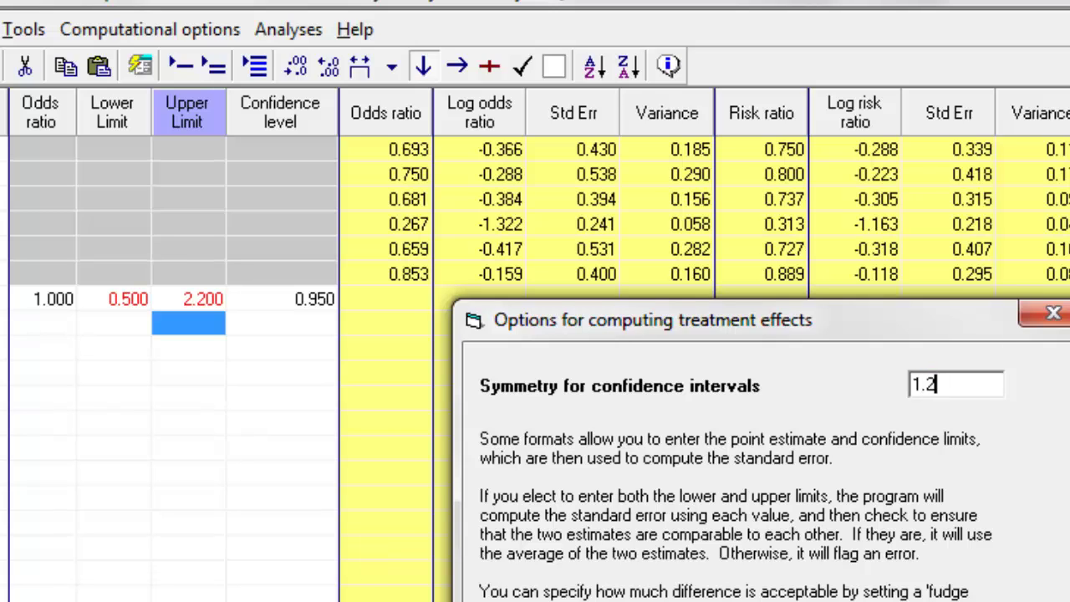
key("Return")
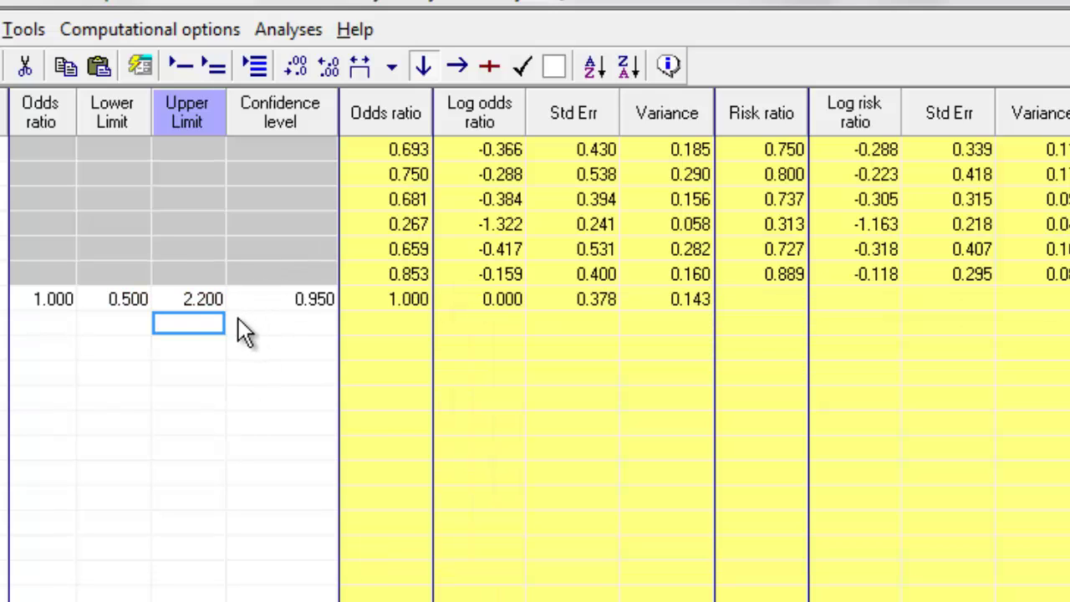
Restore Rothstein's upper limit from 2.200 to 2.
left_click(189, 299)
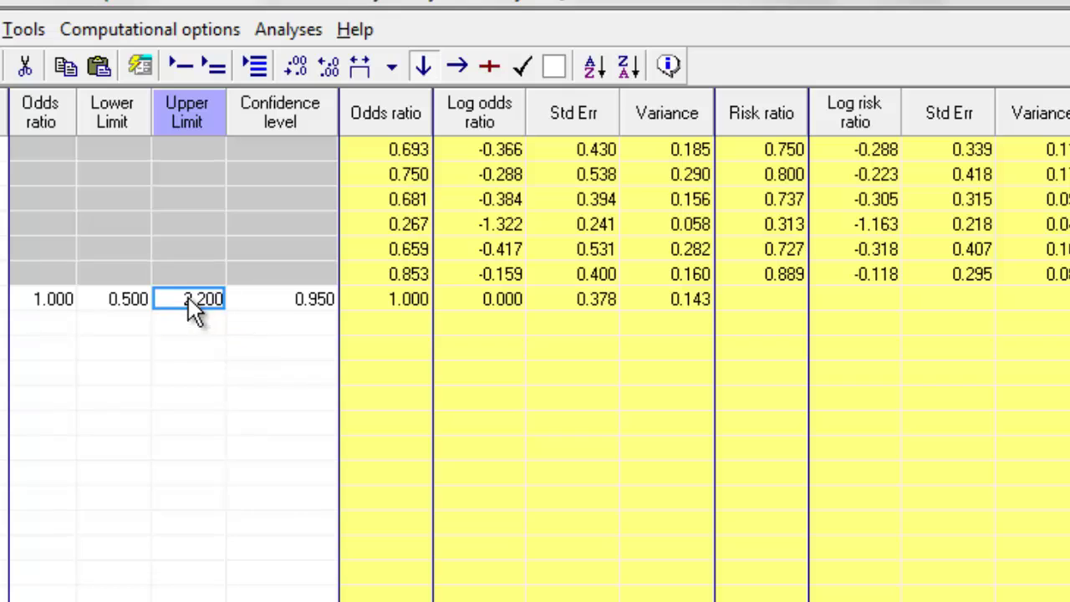
type("2")
key("Return")
key("Up")
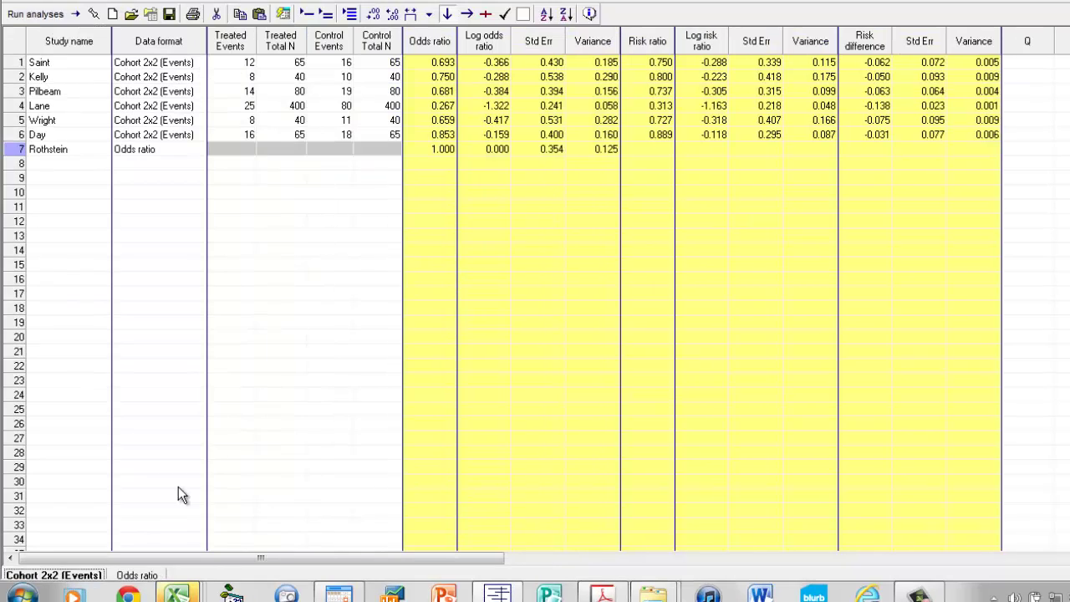
left_click(52, 165)
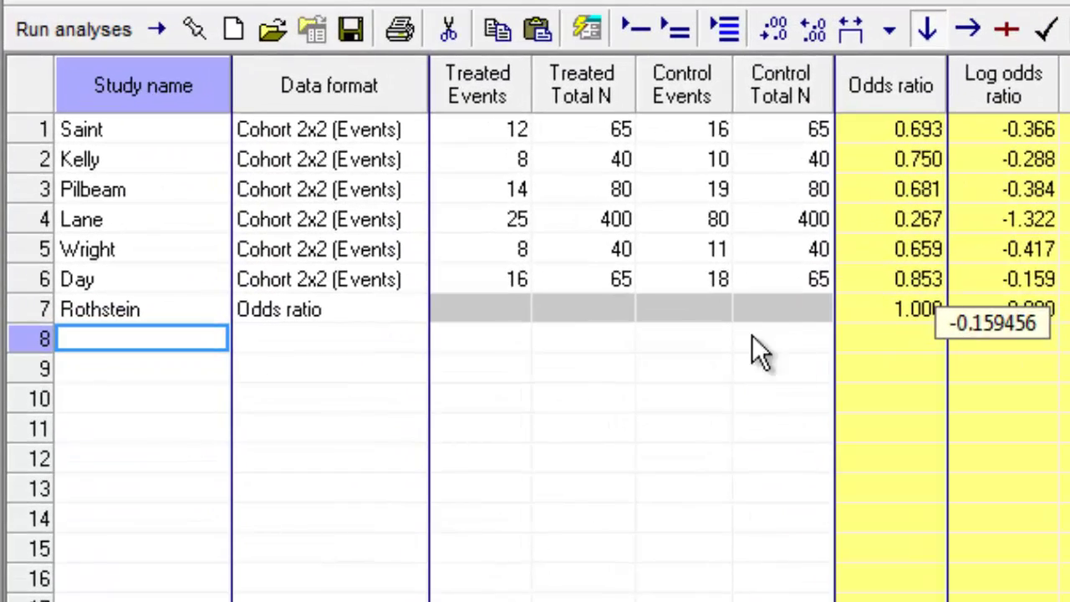
left_click(352, 149)
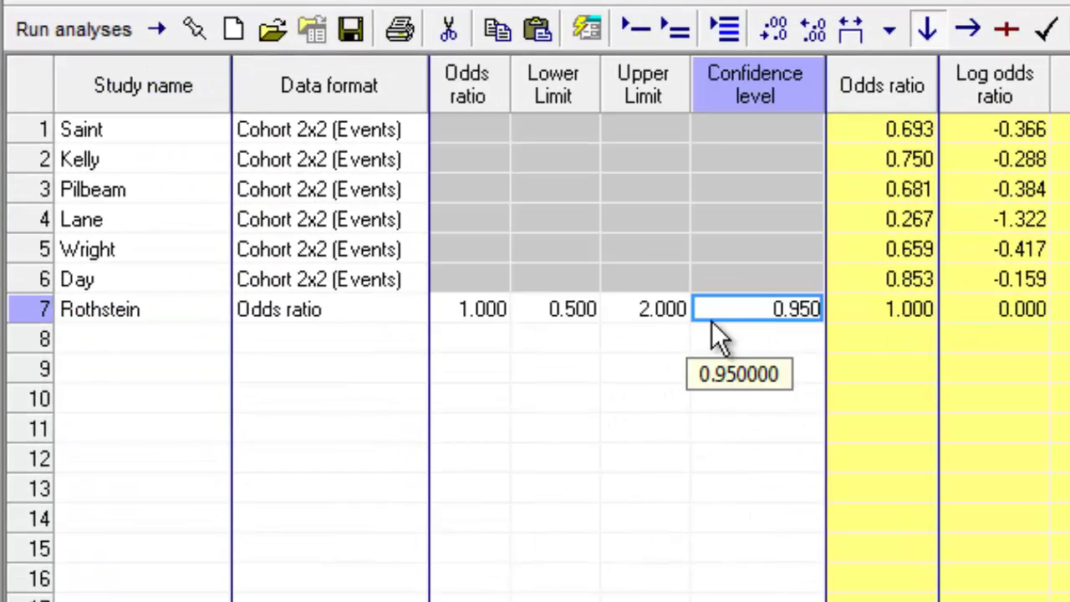
Untick Show all data entry formats so only the 2x2 event columns stay visible.
right_click(655, 458)
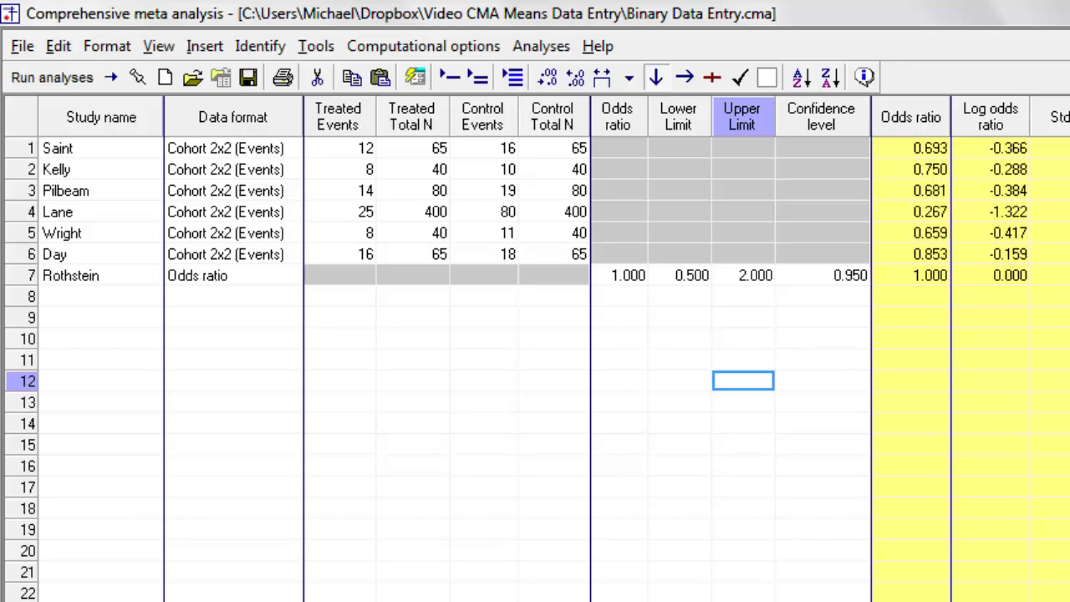
right_click(493, 342)
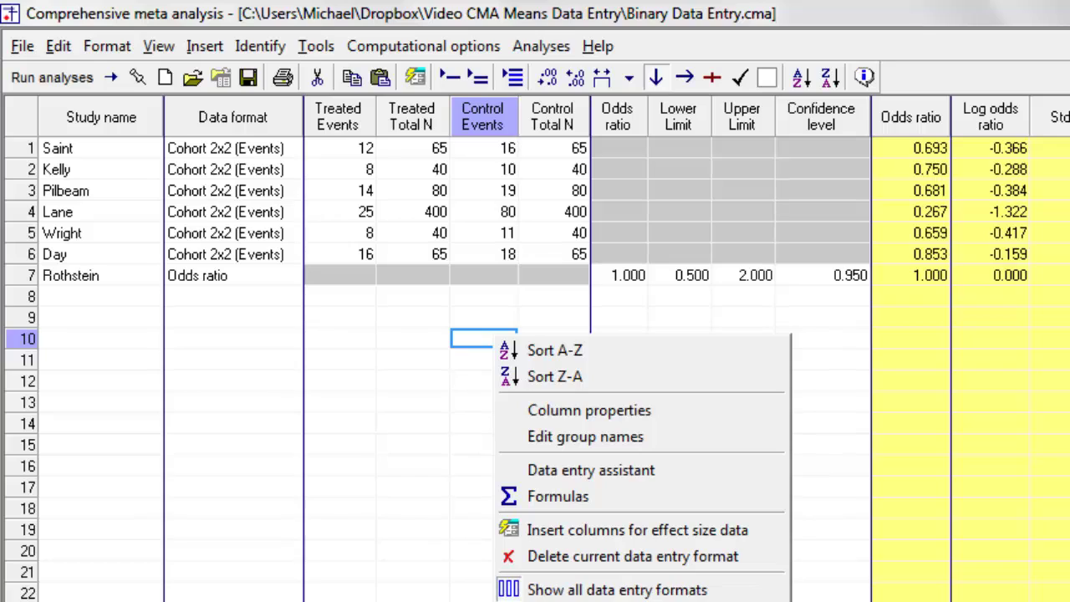
left_click(617, 589)
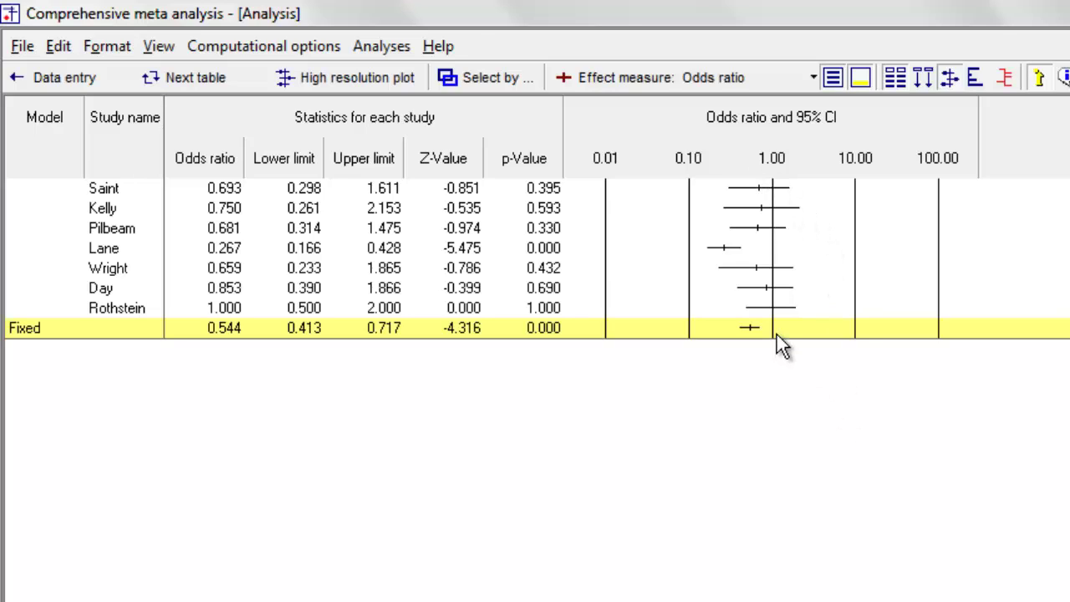
Back in the data grid, compare Rothstein's odds ratio entry with the 2x2 event-count columns.
left_click(79, 83)
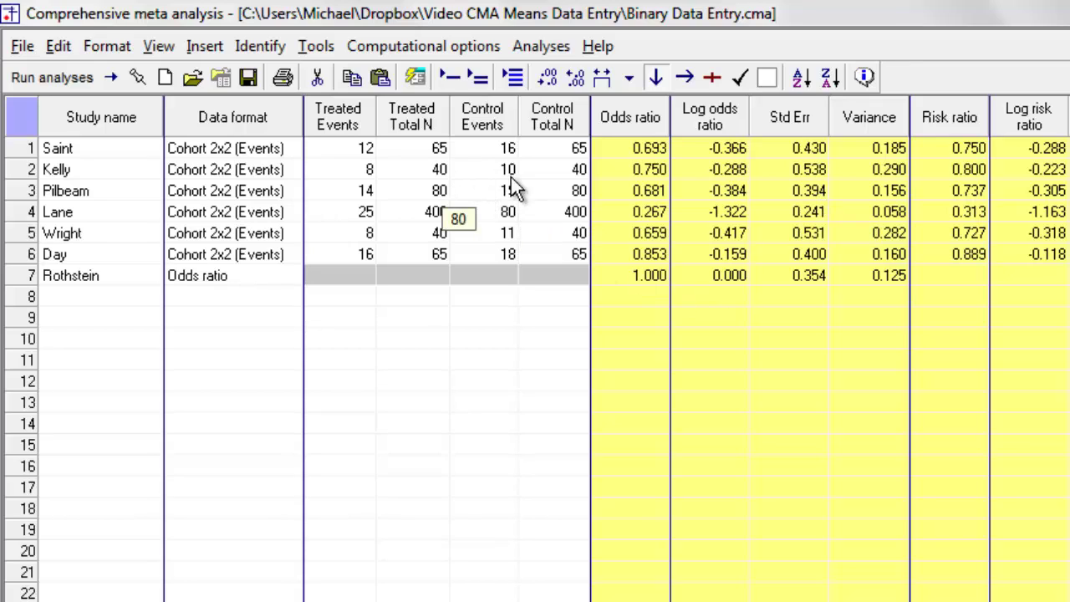
left_click(512, 279)
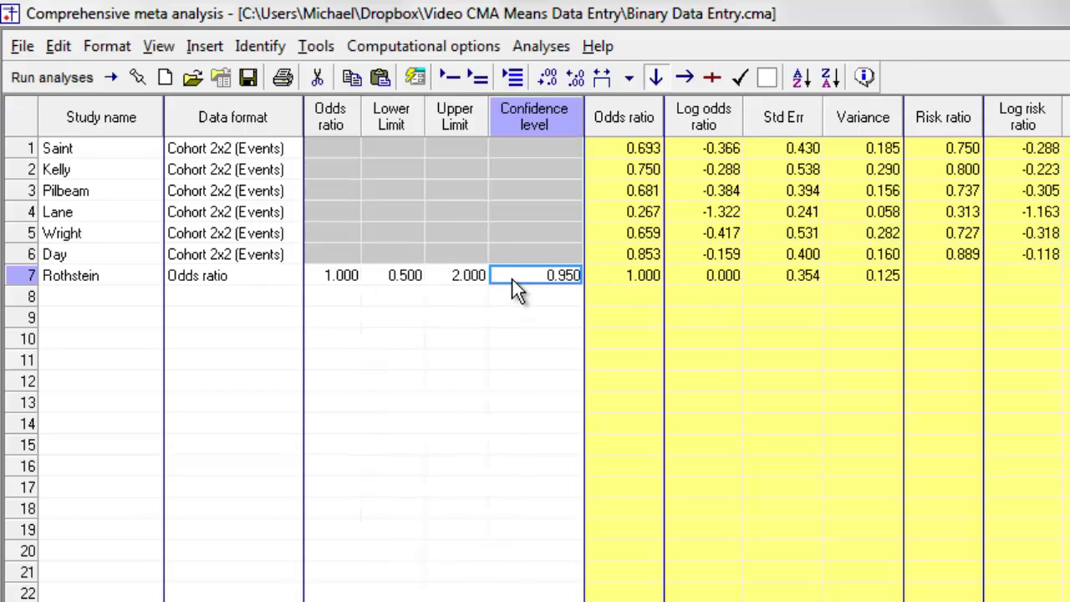
left_click(495, 216)
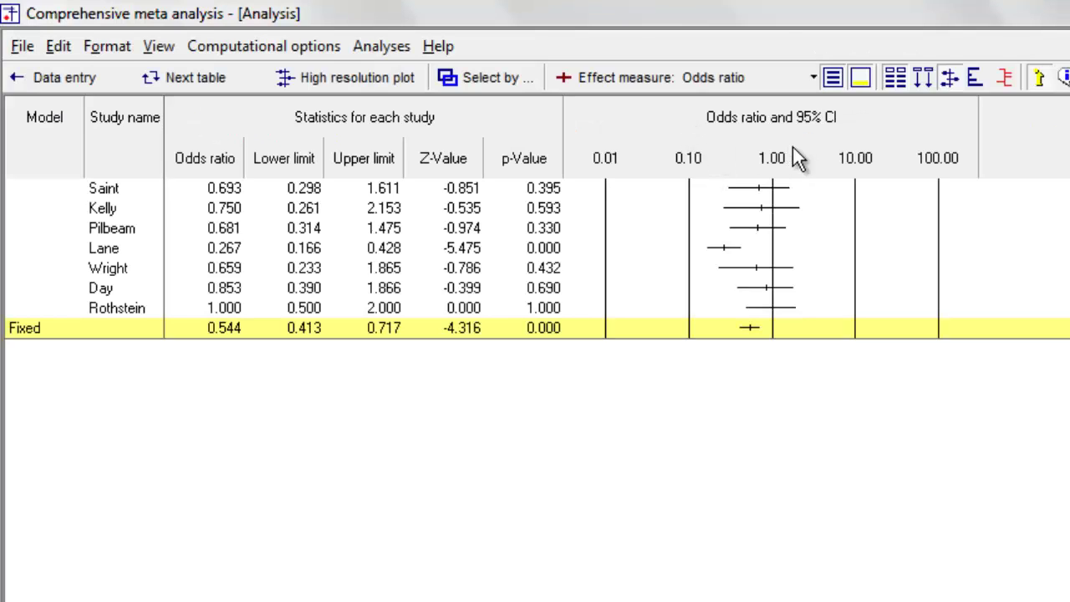
Run the meta-analysis with Risk ratio as the effect measure.
left_click(815, 77)
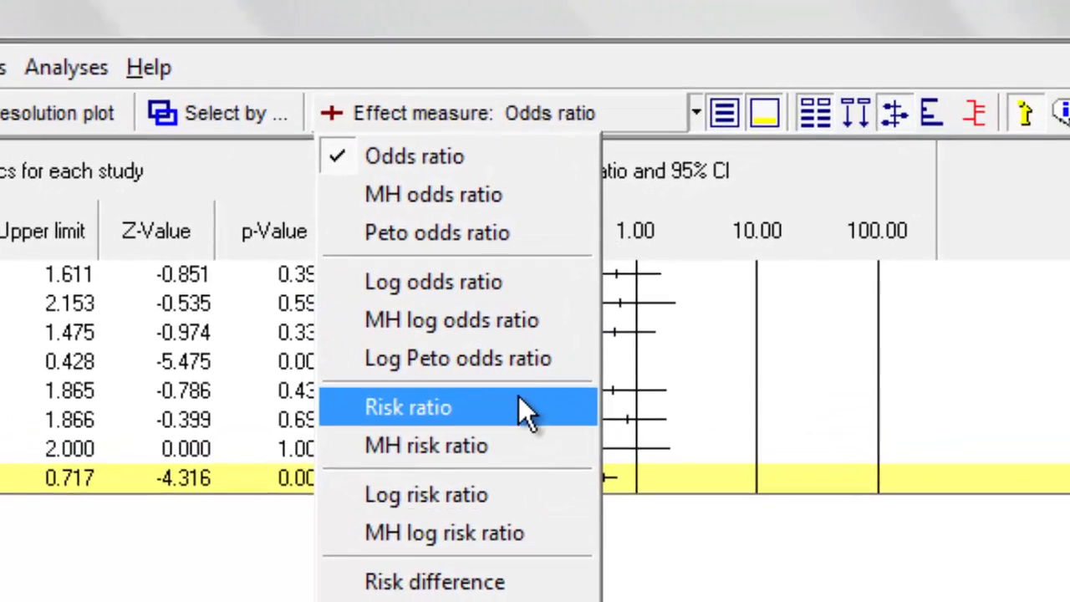
left_click(691, 281)
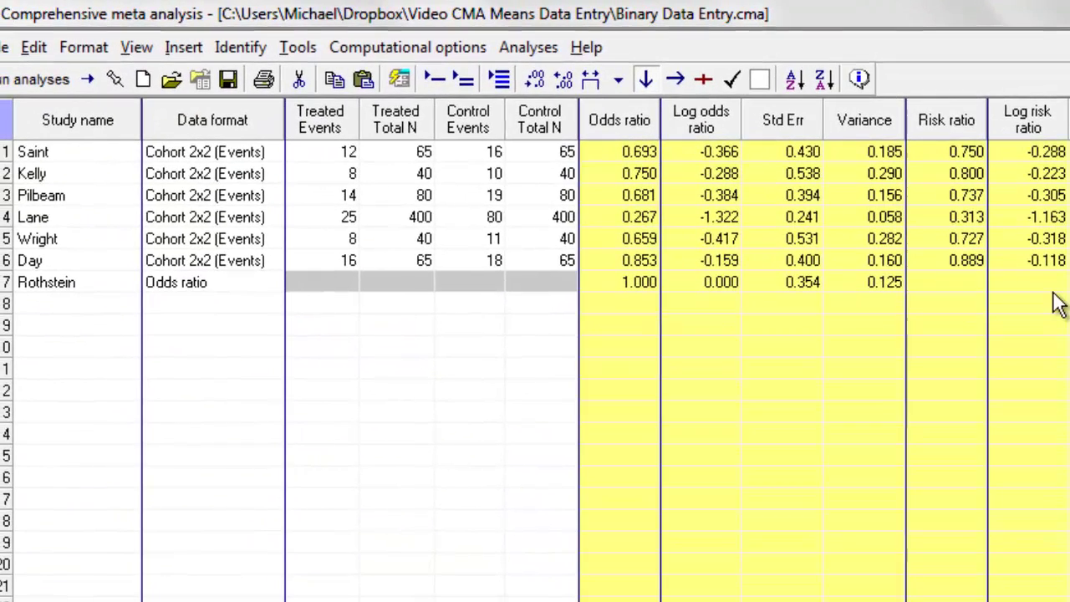
left_click(42, 78)
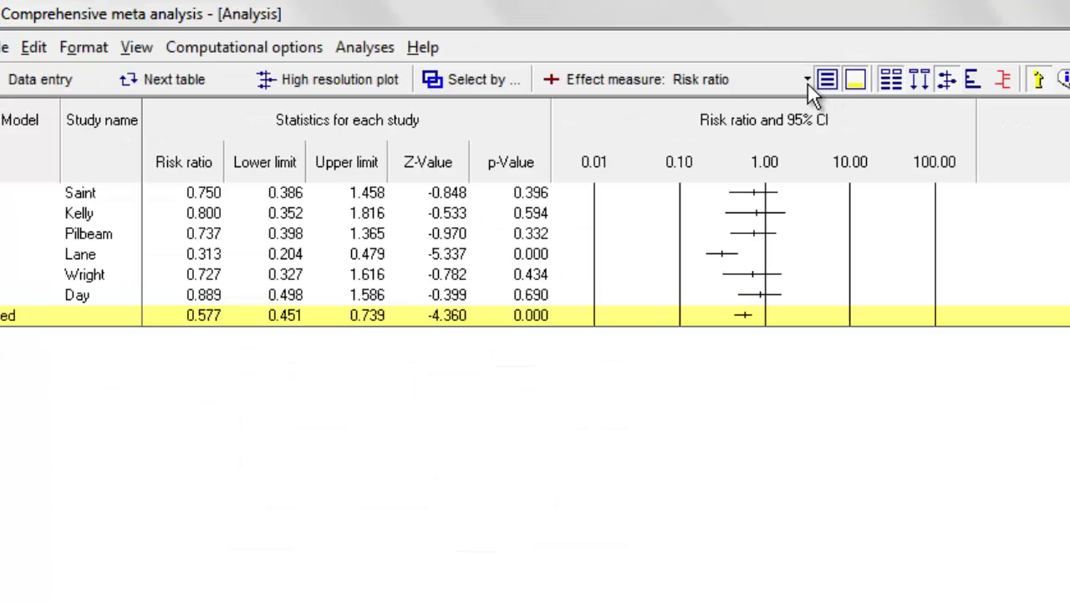
Switch the effect measure back to Odds ratio and return to the data entry grid.
left_click(807, 80)
left_click(705, 110)
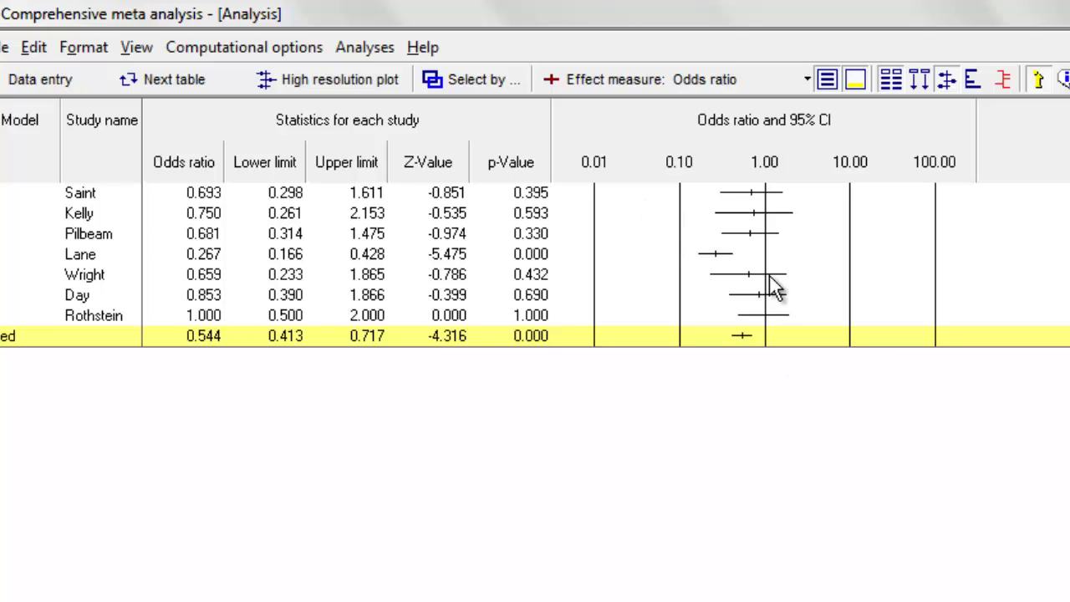
left_click(38, 80)
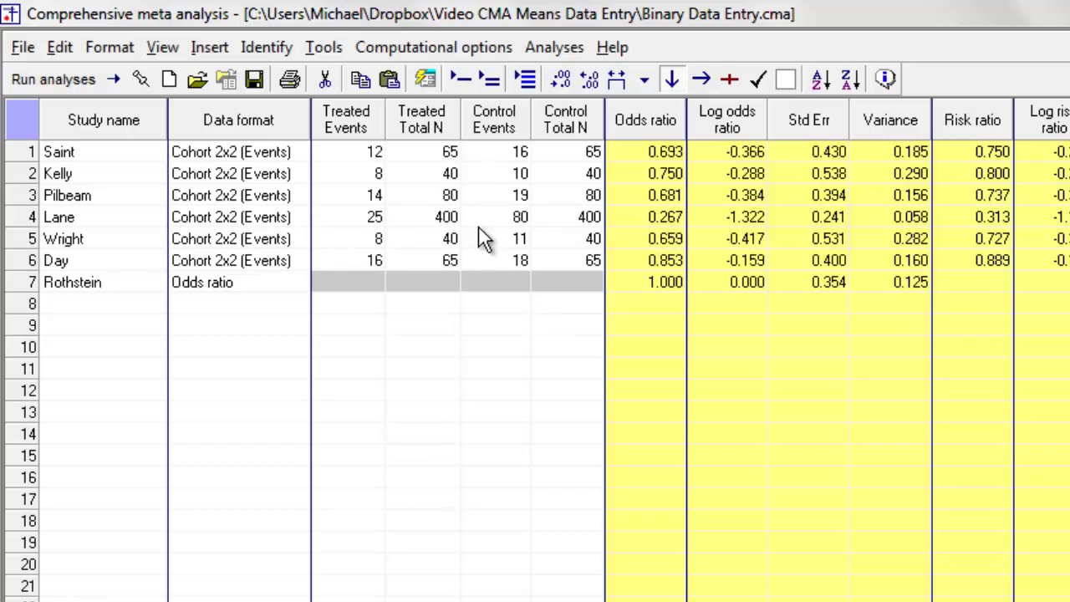
Remove Rothstein's row with Edit > Delete row and confirm with OK.
left_click(128, 289)
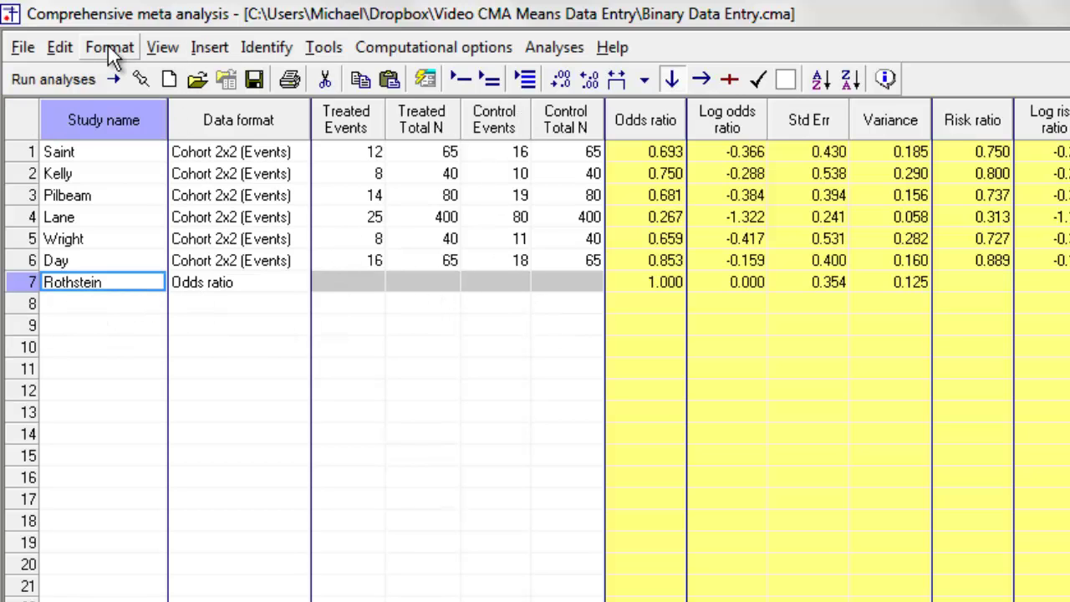
left_click(61, 48)
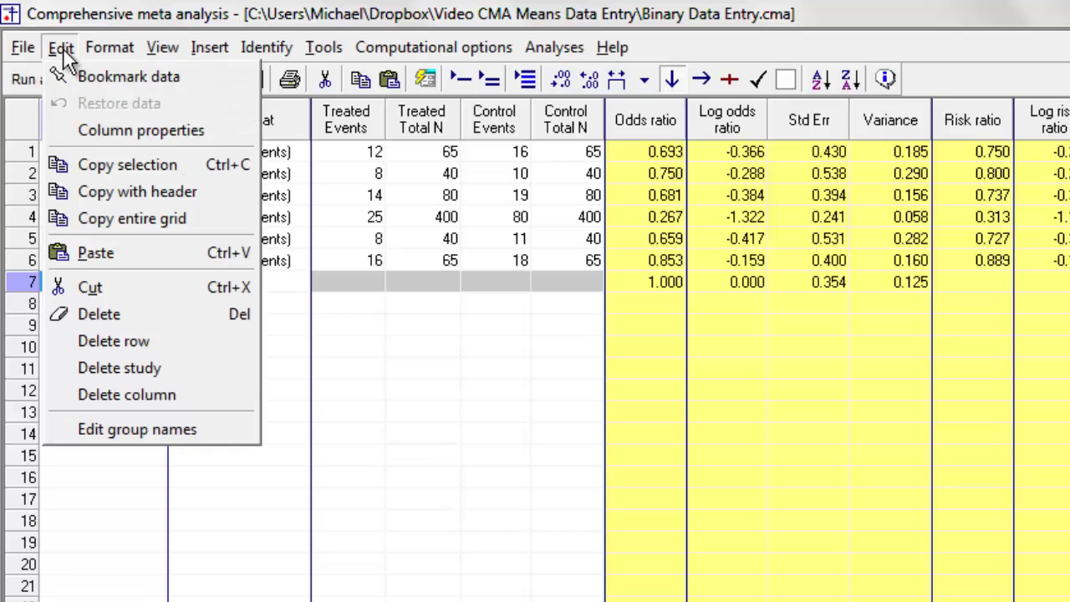
left_click(177, 342)
left_click(844, 565)
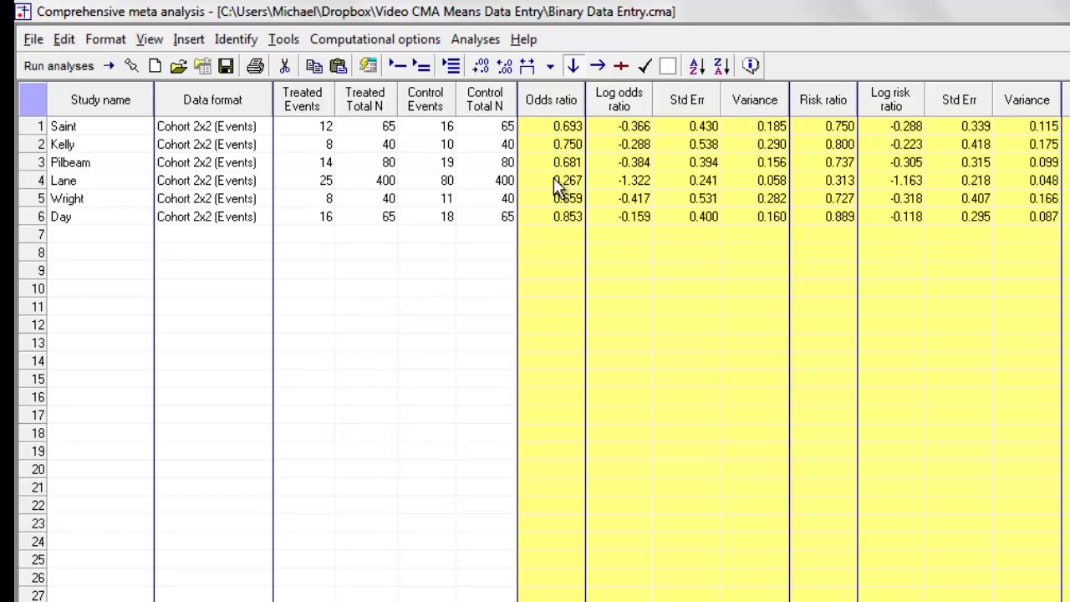
mouse_move(557, 189)
double_click(388, 146)
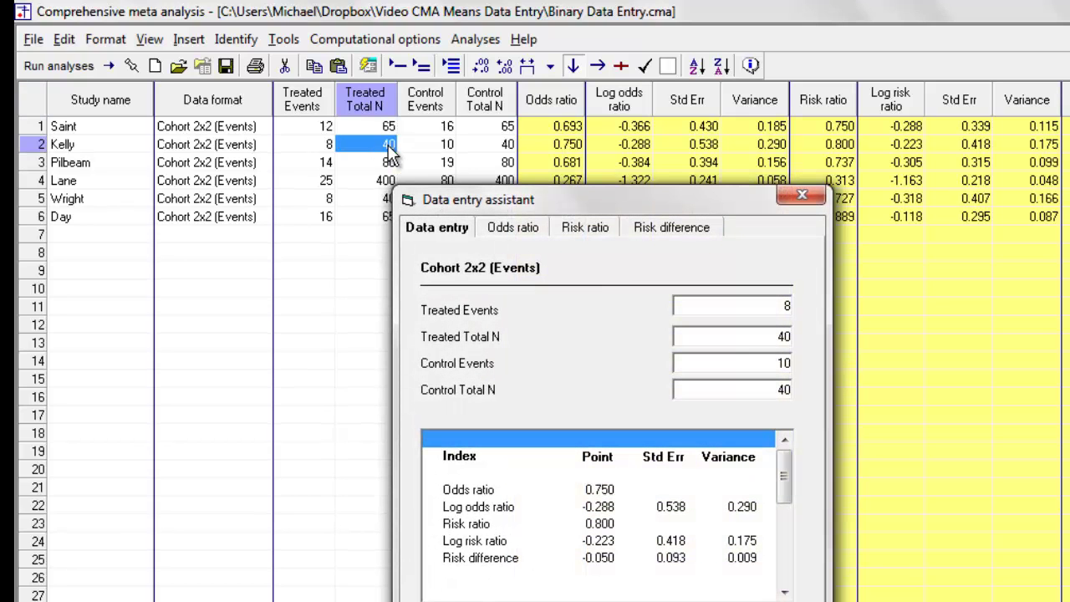
left_click_drag(570, 206, 570, 173)
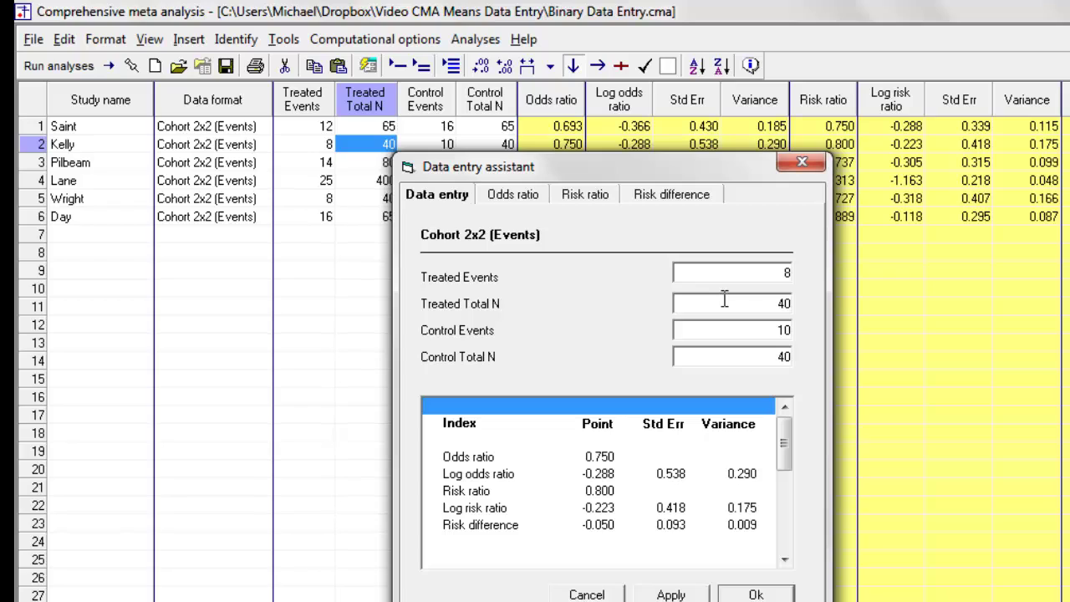
left_click(747, 273)
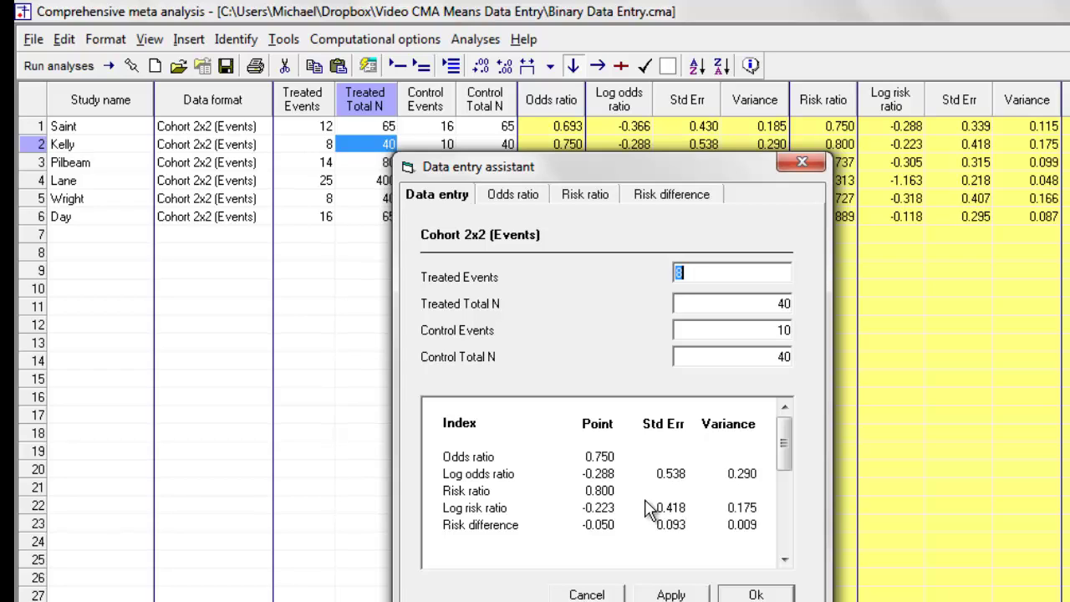
left_click(529, 197)
left_click(588, 195)
left_click(459, 200)
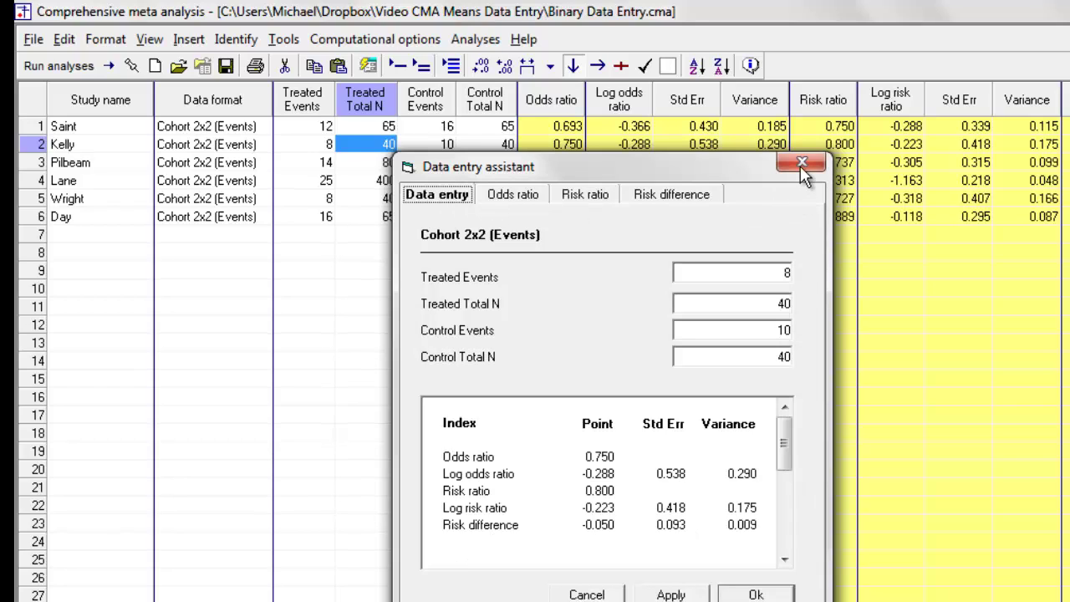
left_click(800, 164)
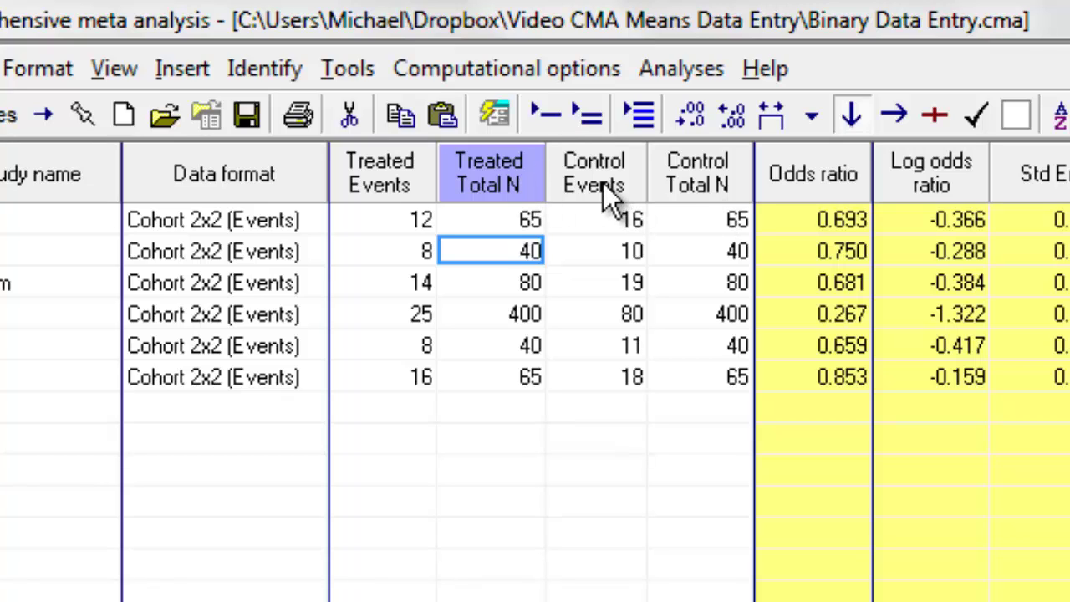
Move the Control Events column next to Treated Events and open Kelly's data entry assistant.
key("Right")
left_click_drag(600, 183, 483, 188)
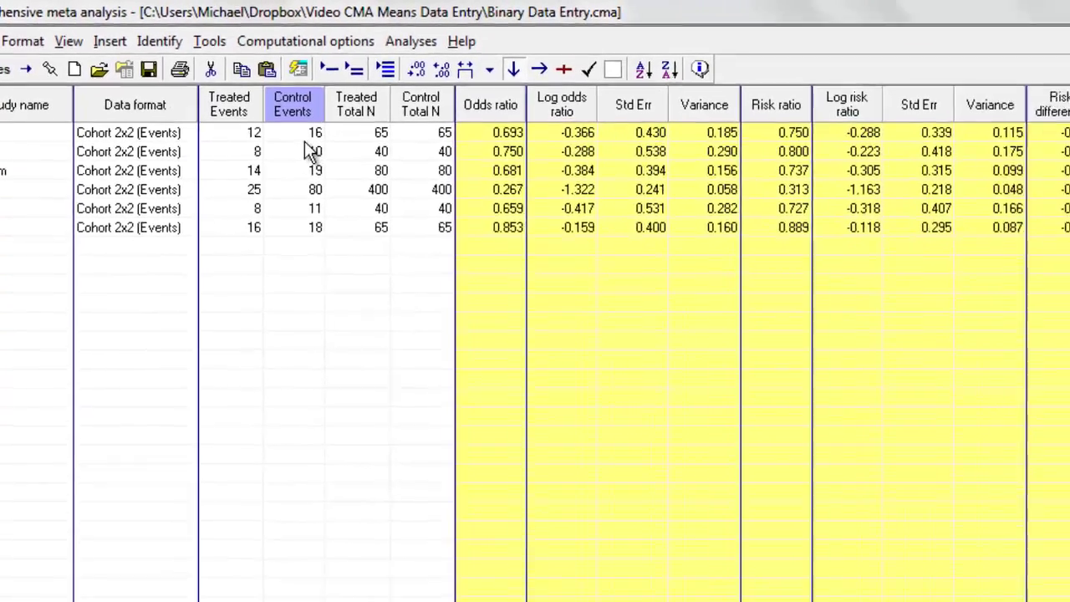
double_click(311, 151)
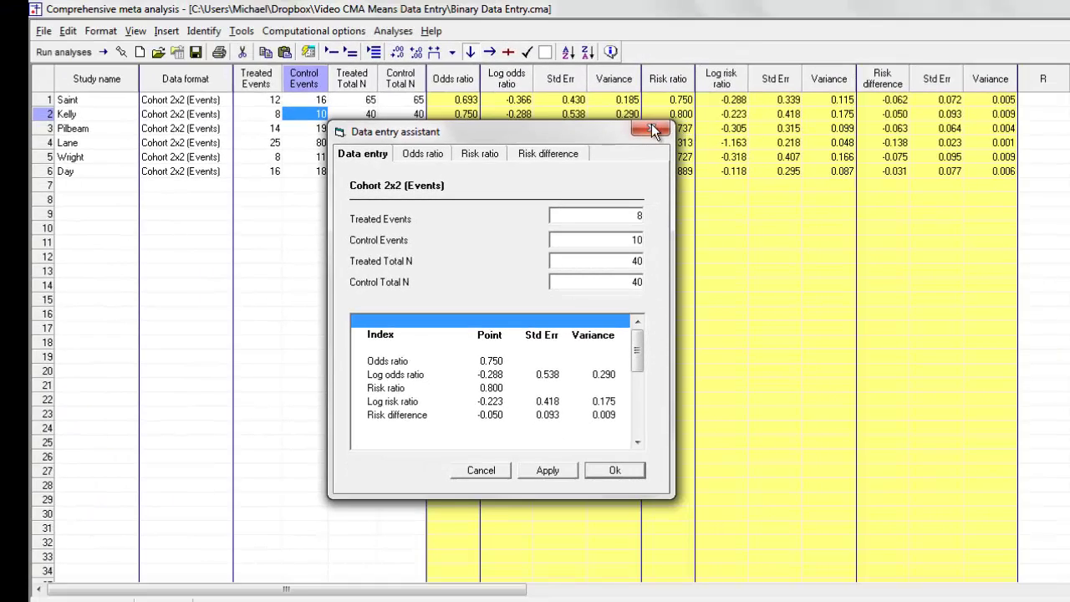
Close the data entry assistant to reveal the six-study grid with computed risk ratios from 0.313 to 0.889.
left_click(652, 128)
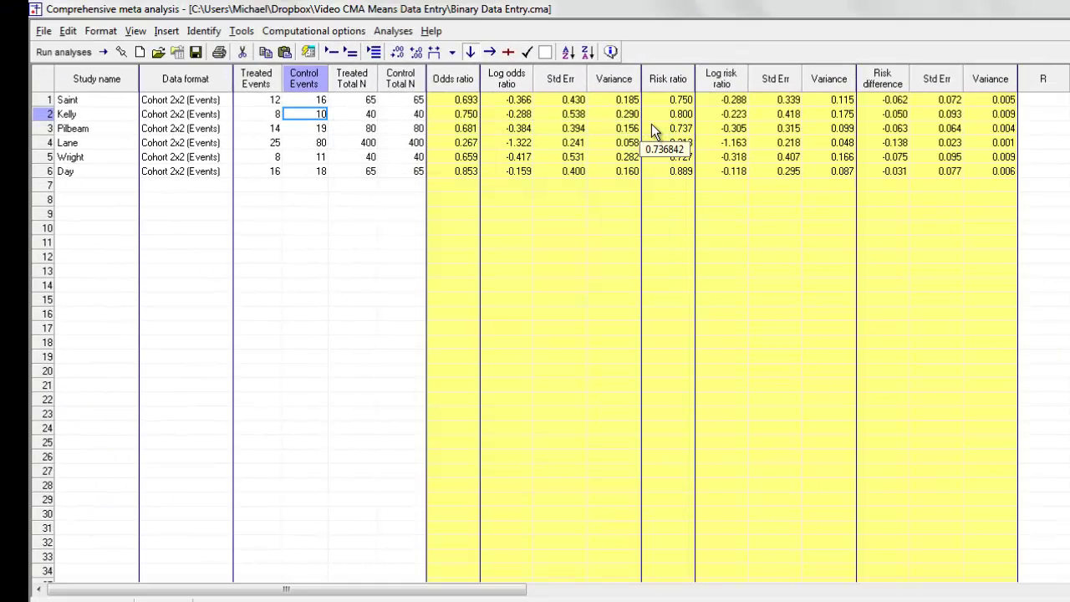